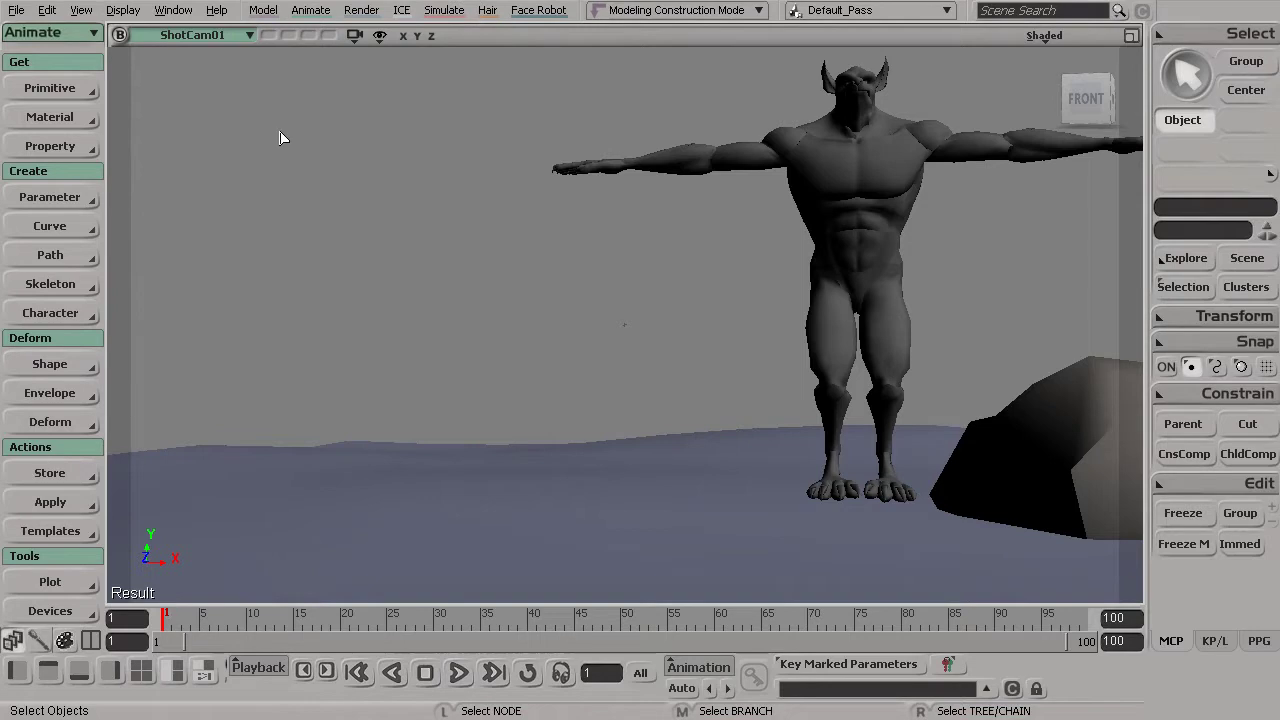
# Switch viewport B to the User view to see the character and rock, and bring up the four-viewport layout.
pyautogui.click(201, 33)
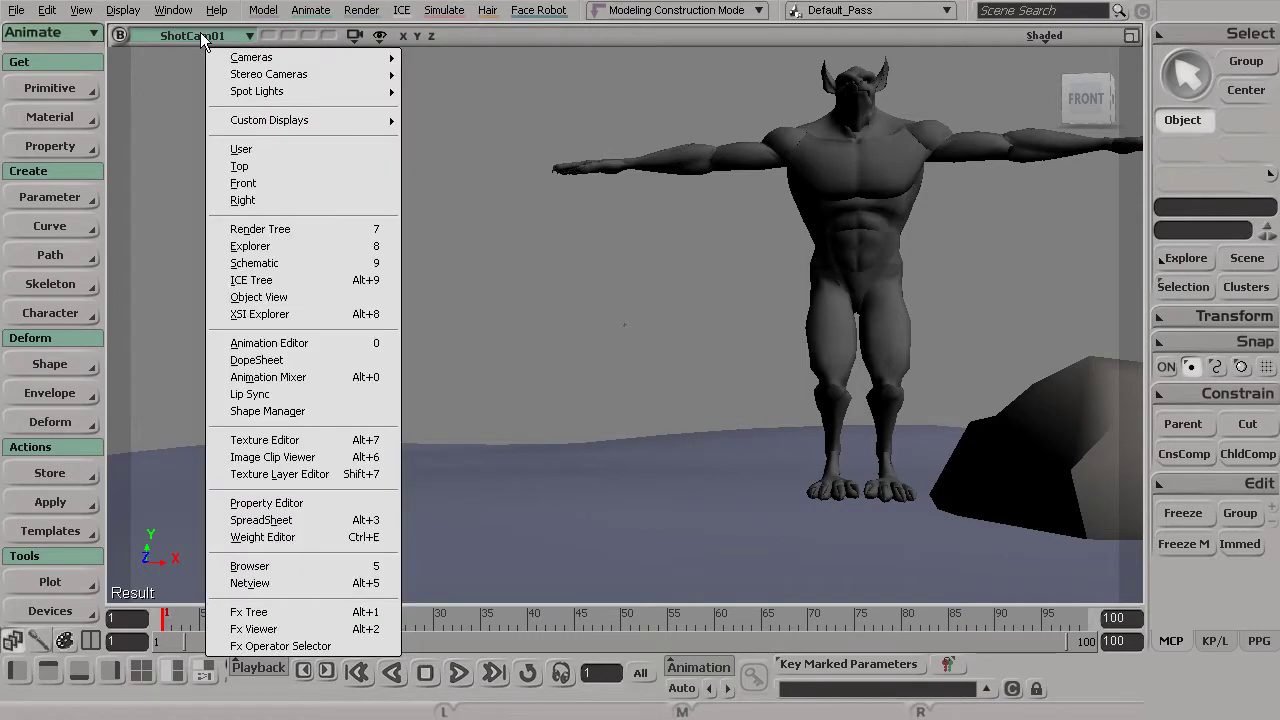
pyautogui.click(237, 150)
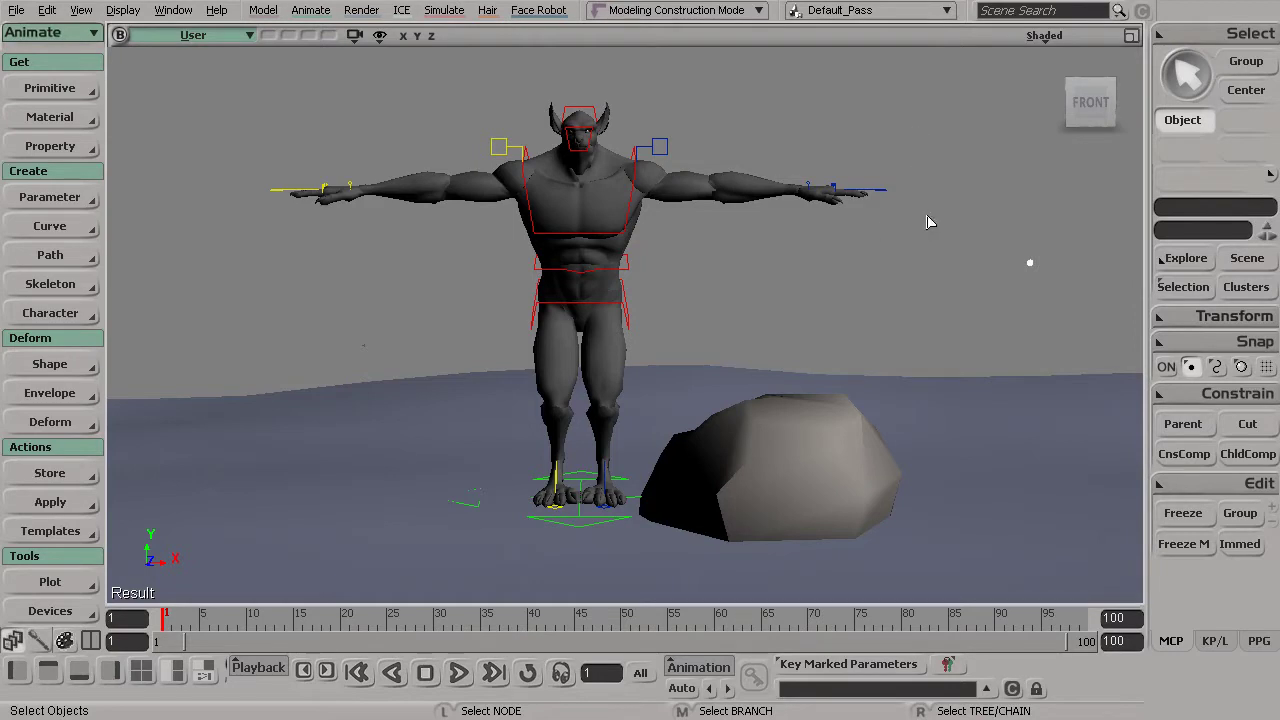
pyautogui.click(144, 678)
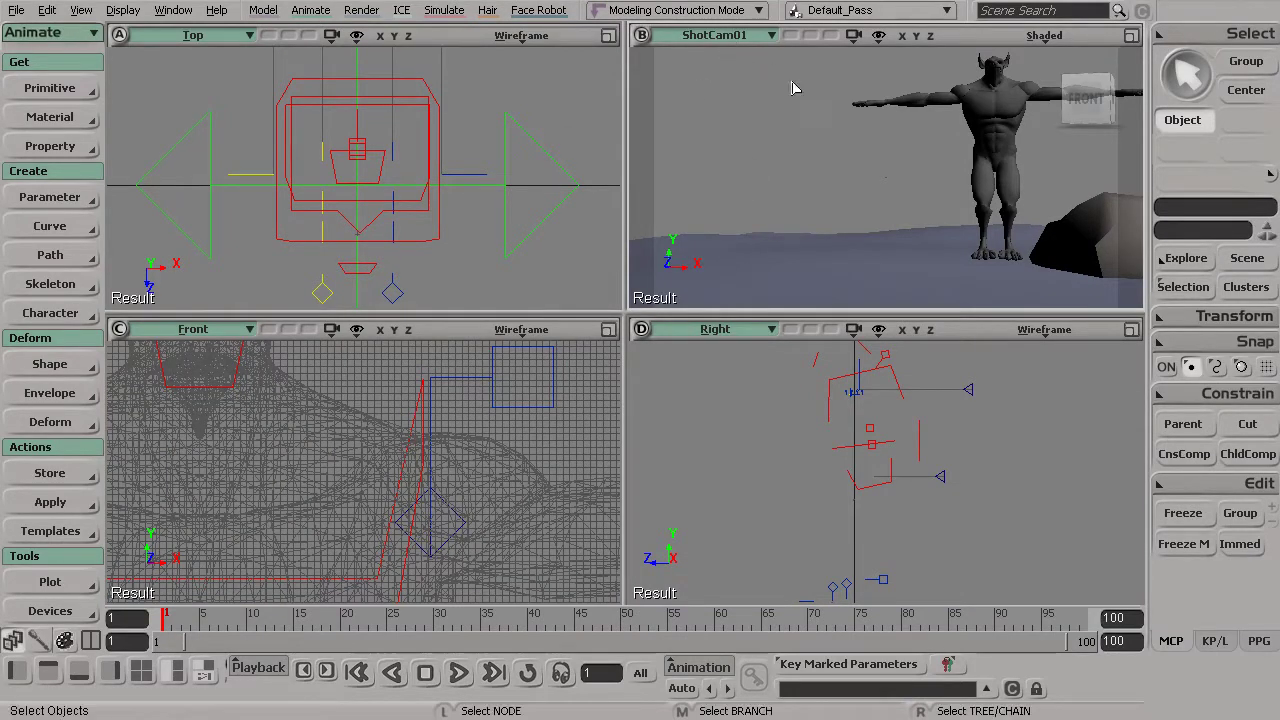
# Set viewport B to look through the ShotCam01 camera and expand it vertically to full height.
pyautogui.click(724, 36)
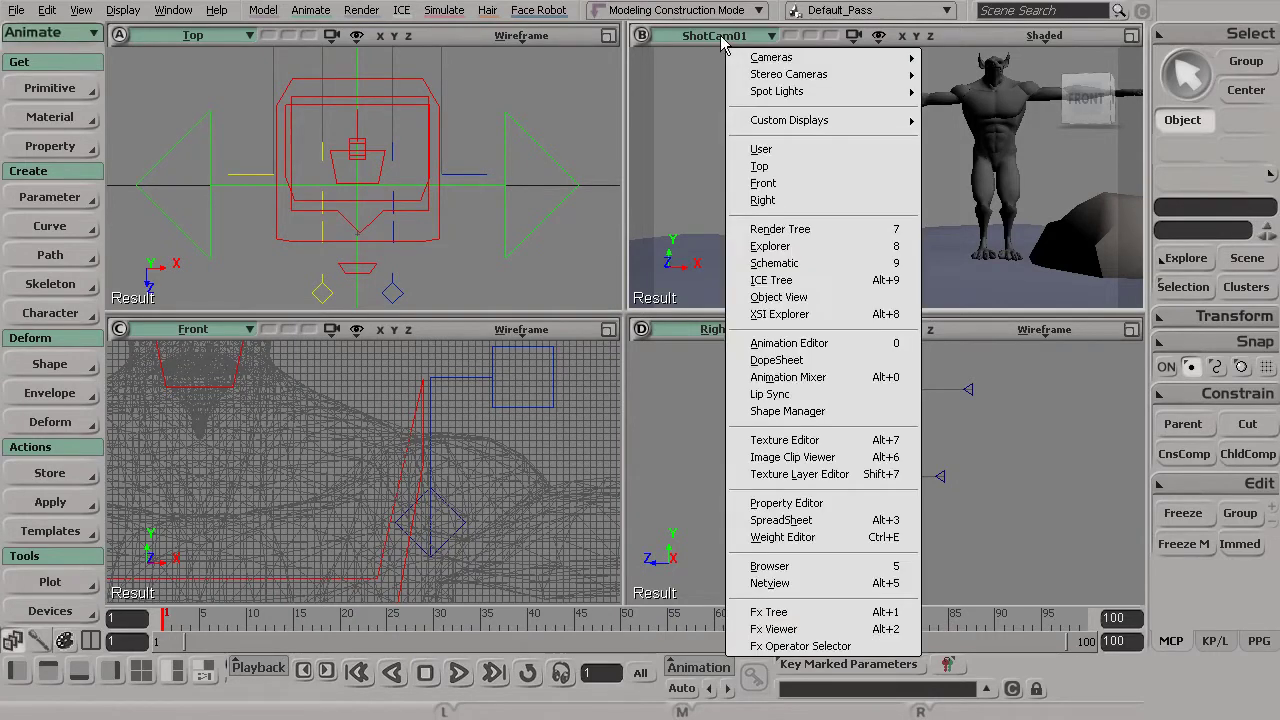
pyautogui.moveTo(766, 58)
pyautogui.click(947, 76)
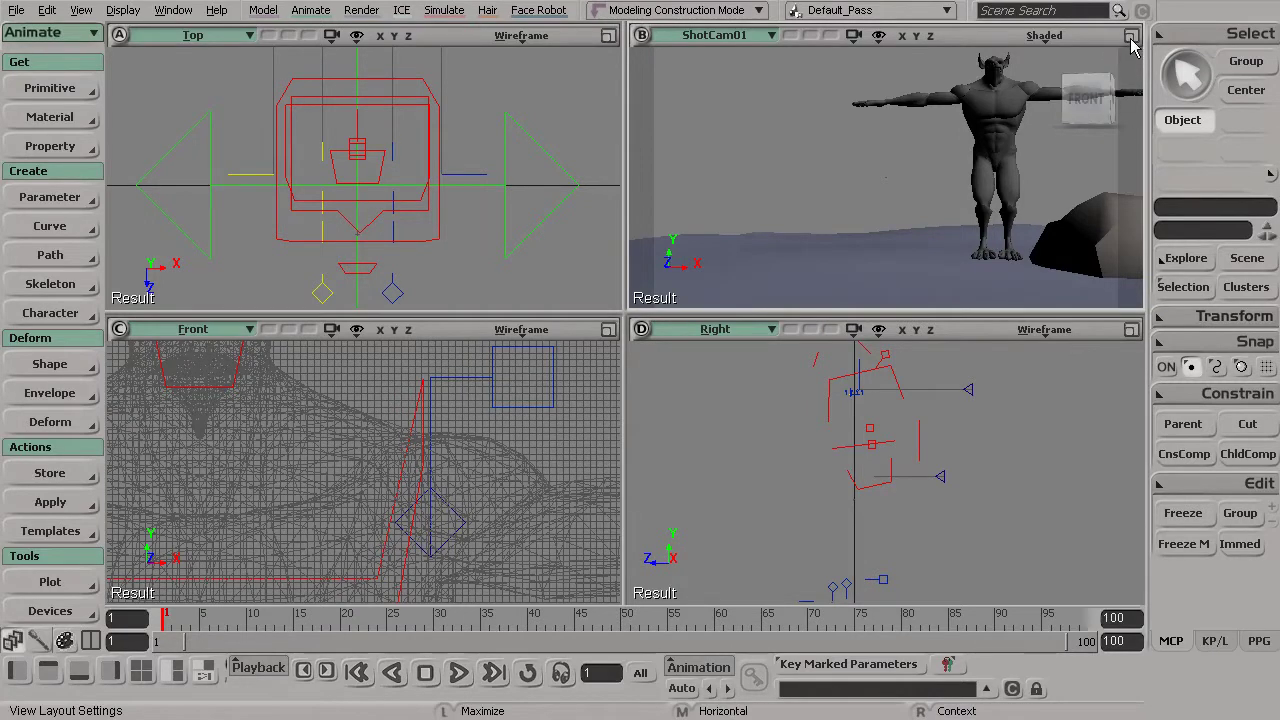
pyautogui.rightClick(1133, 45)
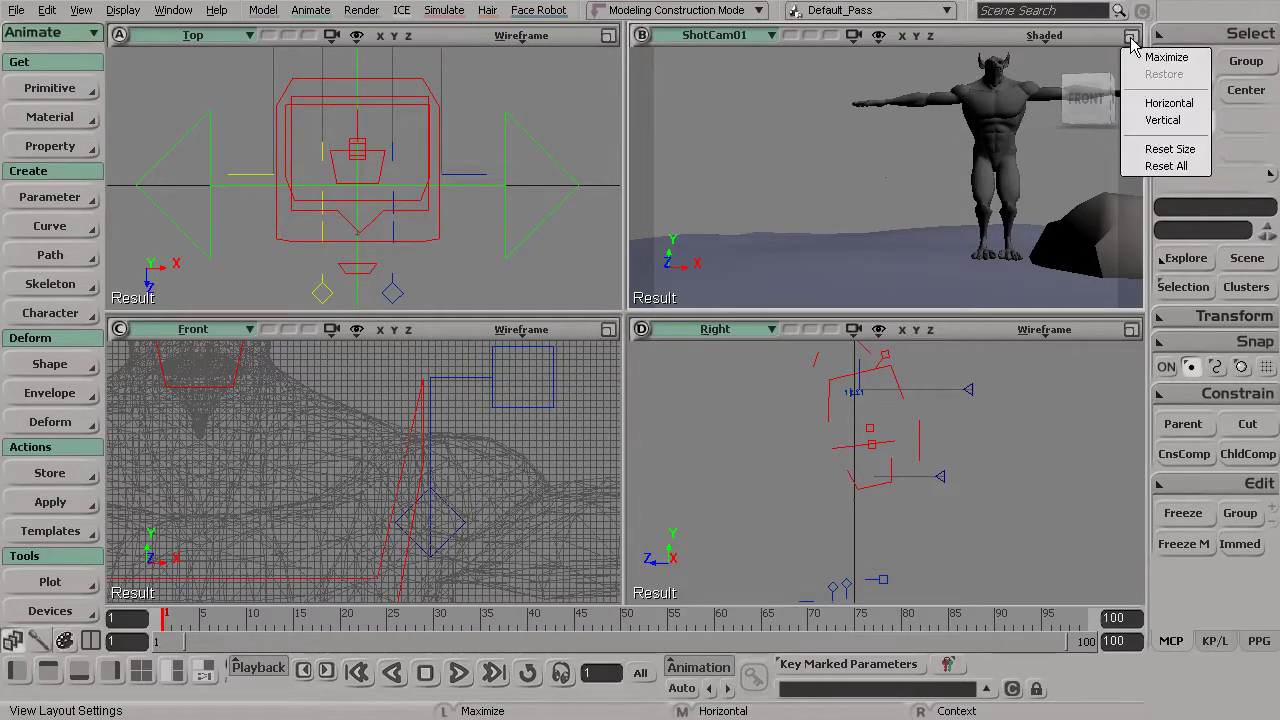
pyautogui.click(1160, 120)
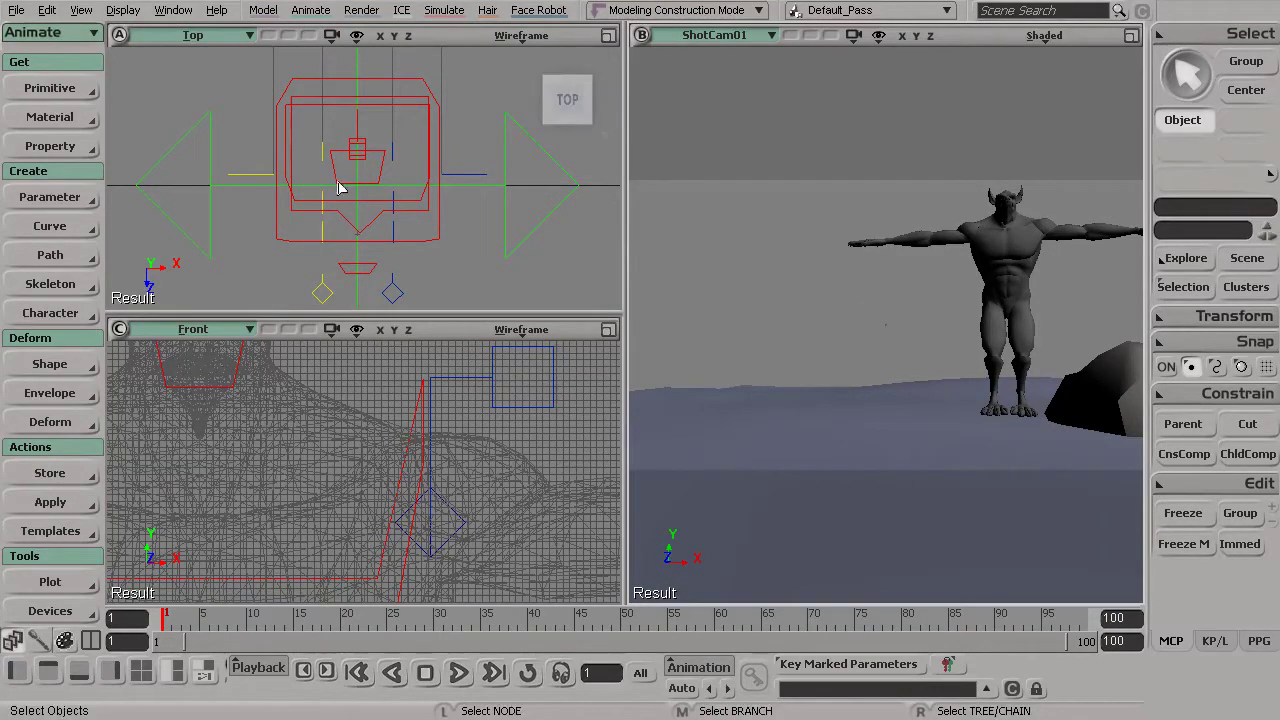
# Change viewport A from Top to the User view and expand it vertically to full height.
pyautogui.click(193, 35)
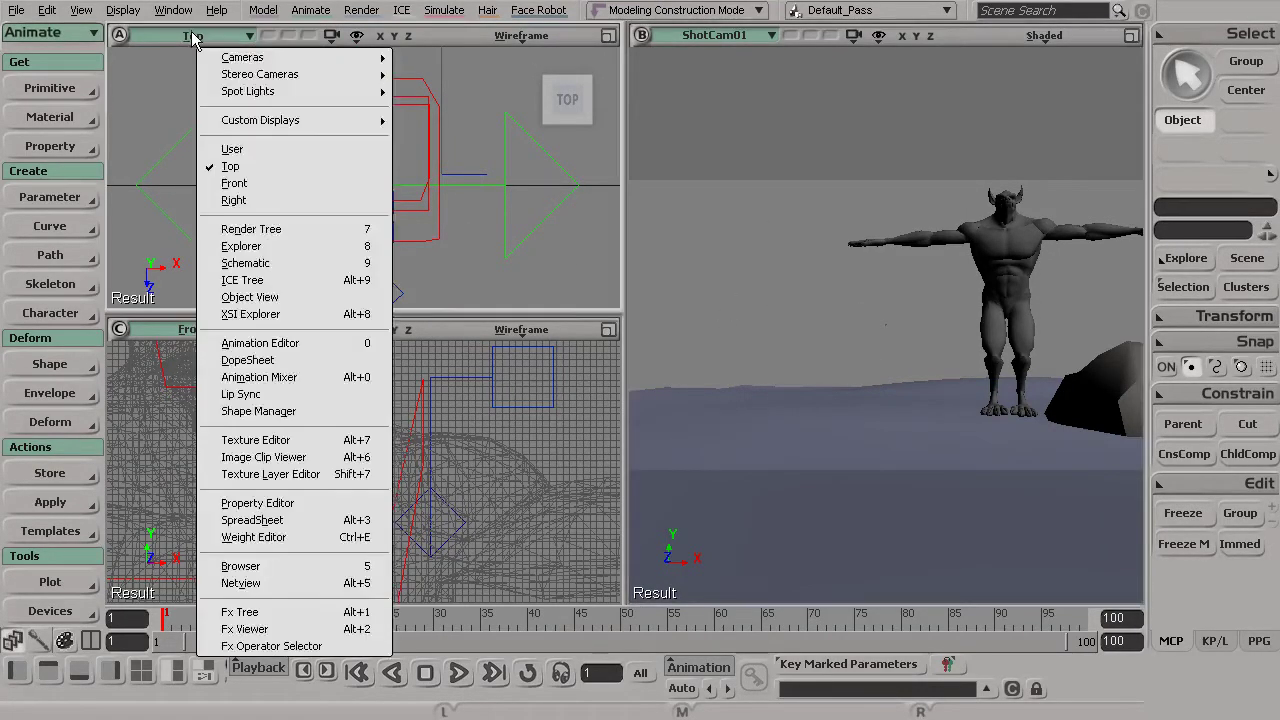
pyautogui.click(231, 149)
pyautogui.press('s')
pyautogui.moveTo(323, 149)
pyautogui.mouseDown()
pyautogui.moveTo(166, 206)
pyautogui.moveTo(380, 181)
pyautogui.mouseUp()
pyautogui.press('f')
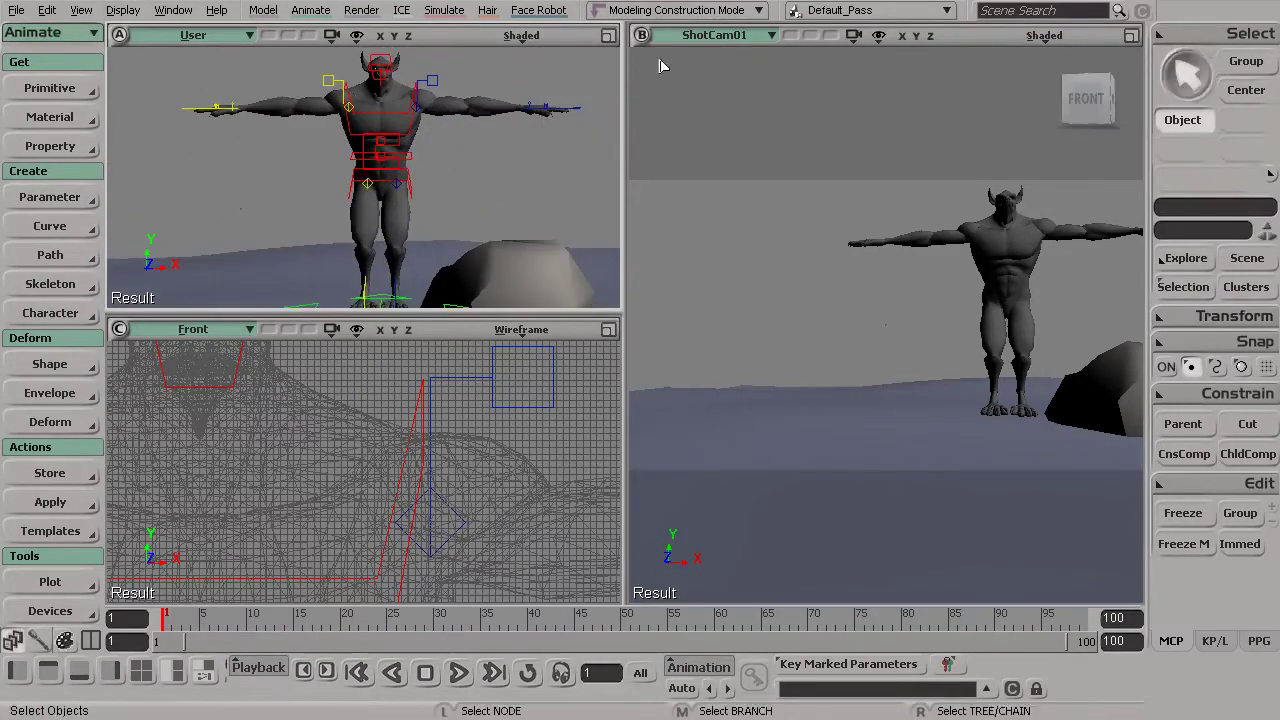
pyautogui.rightClick(609, 39)
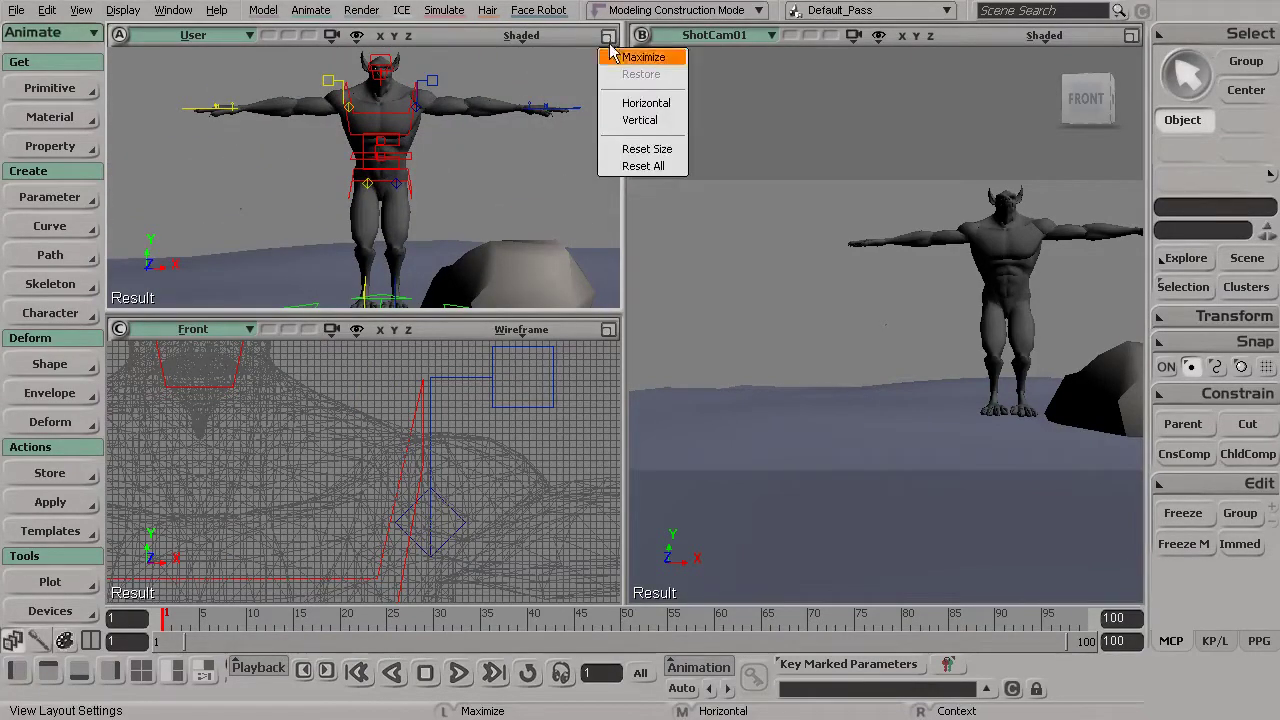
pyautogui.click(638, 121)
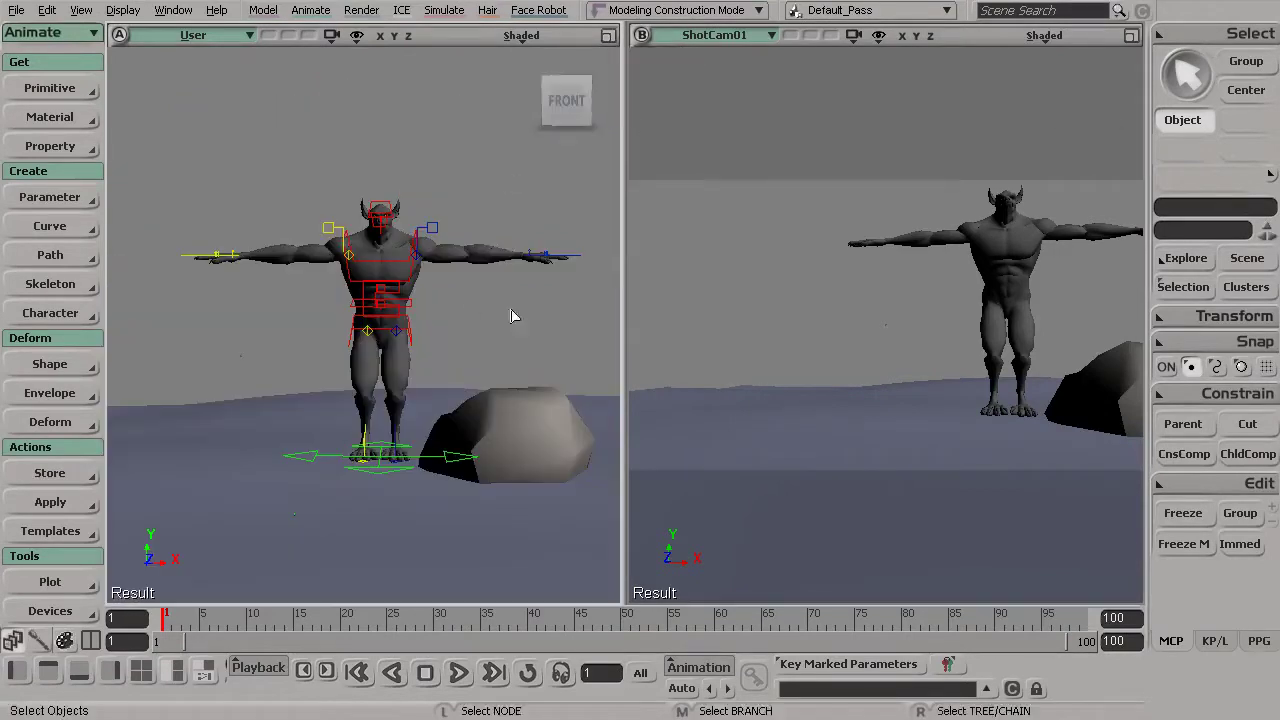
pyautogui.press('s')
pyautogui.moveTo(504, 338); pyautogui.dragTo(331, 312)
pyautogui.moveTo(331, 312); pyautogui.dragTo(443, 300, button='right')
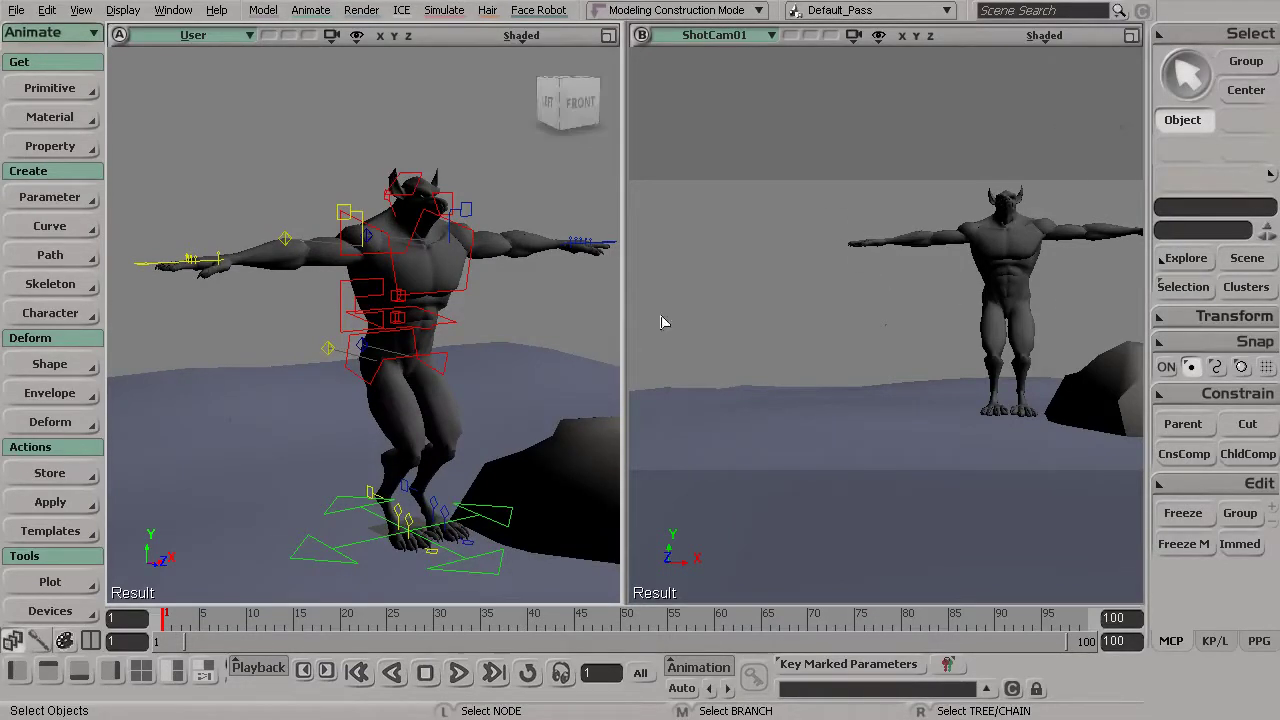
pyautogui.press('s')
pyautogui.moveTo(423, 334); pyautogui.dragTo(403, 286)
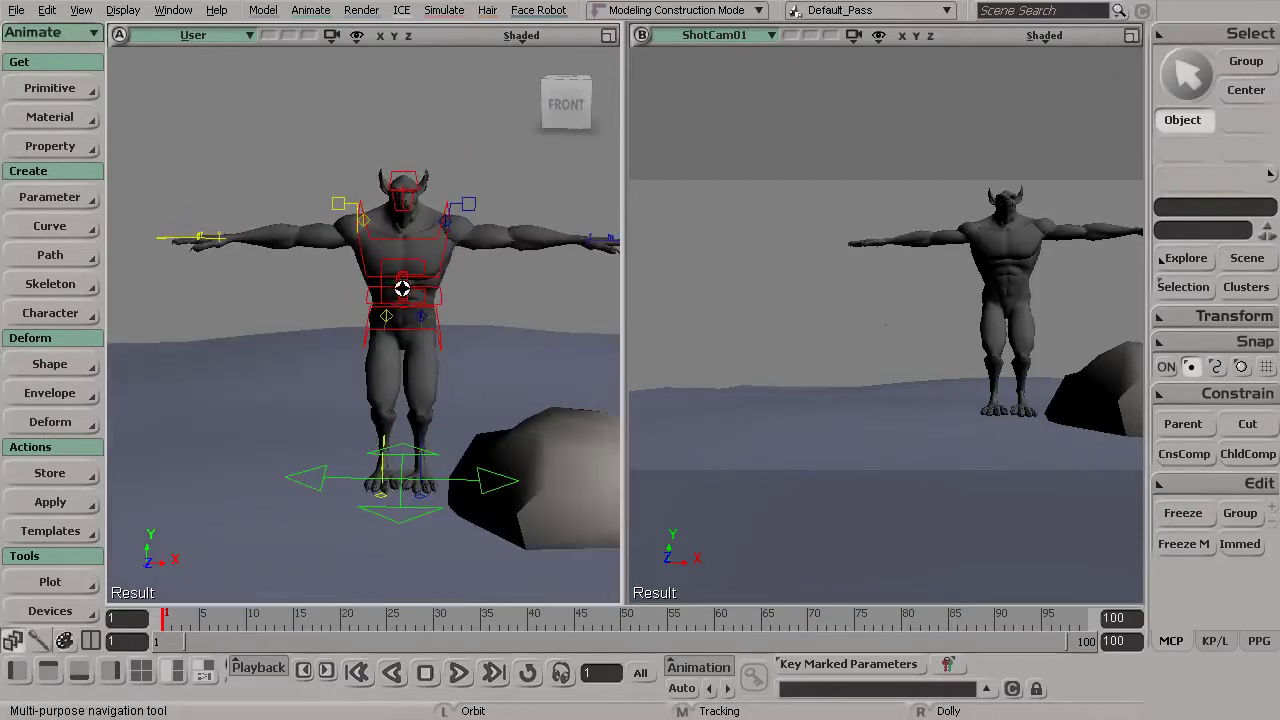
# Restore the Animation preferences to their default settings.
pyautogui.click(15, 11)
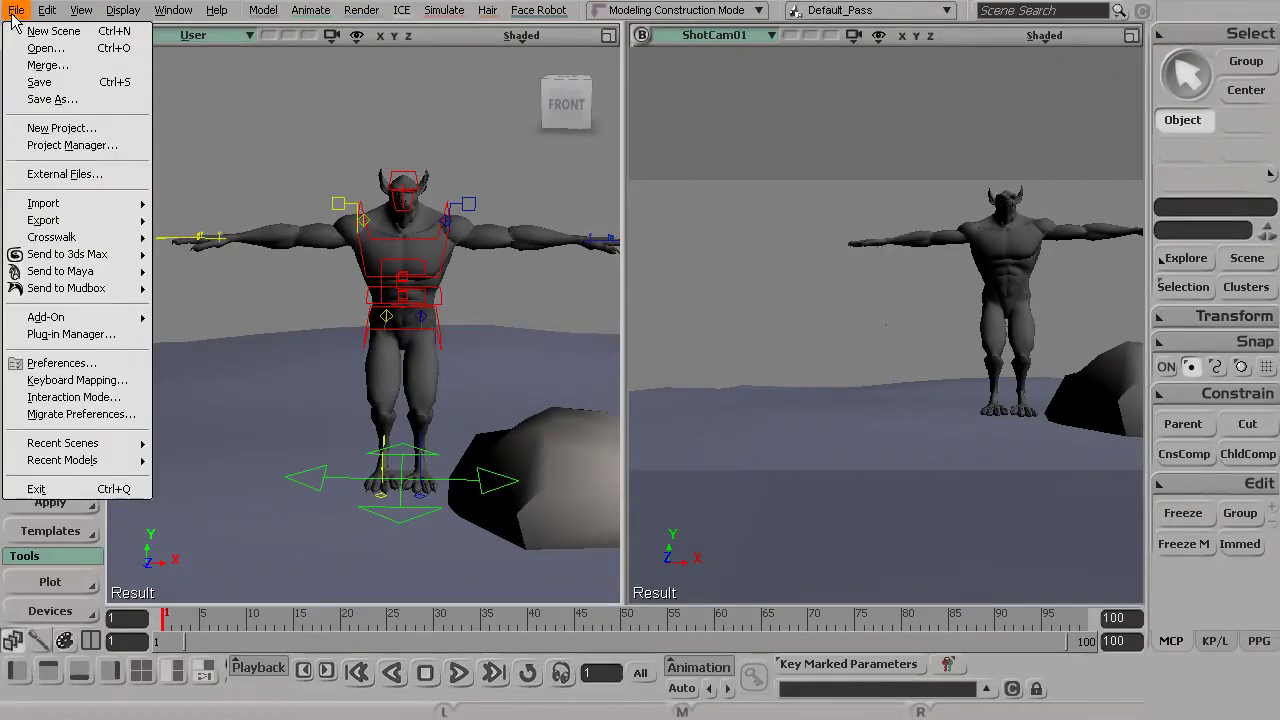
pyautogui.click(72, 362)
pyautogui.click(253, 209)
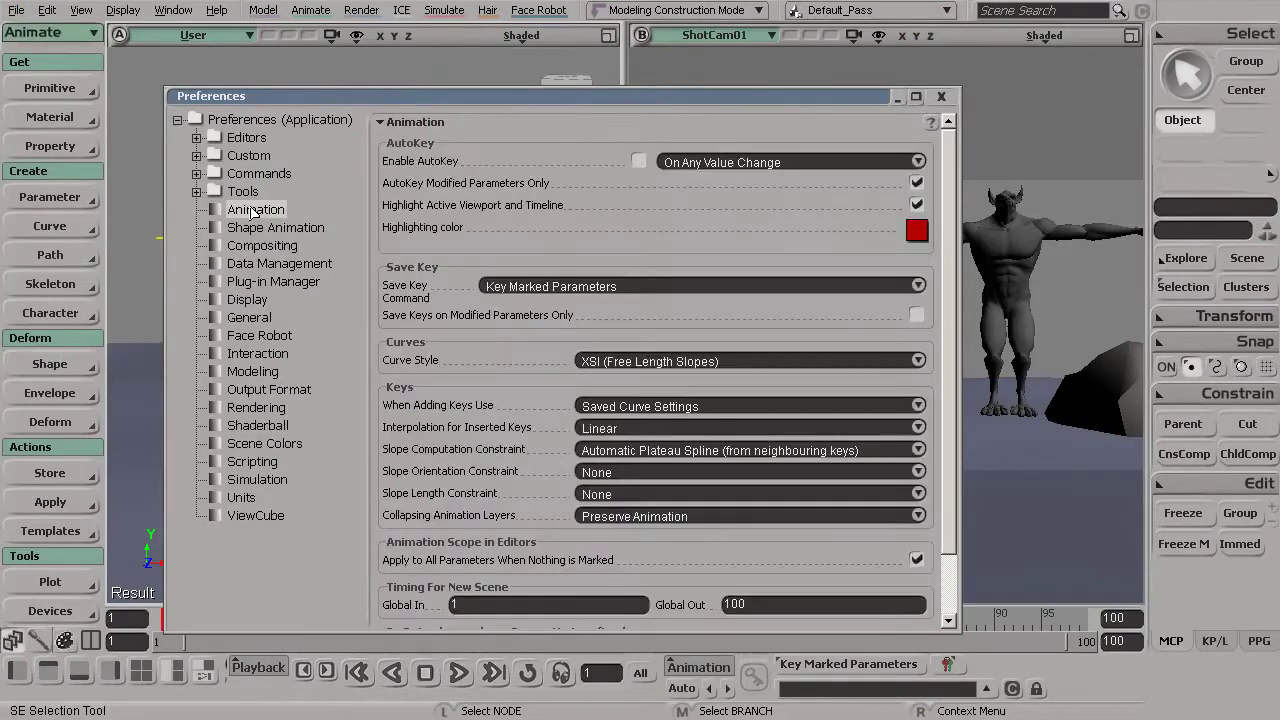
pyautogui.rightClick(253, 209)
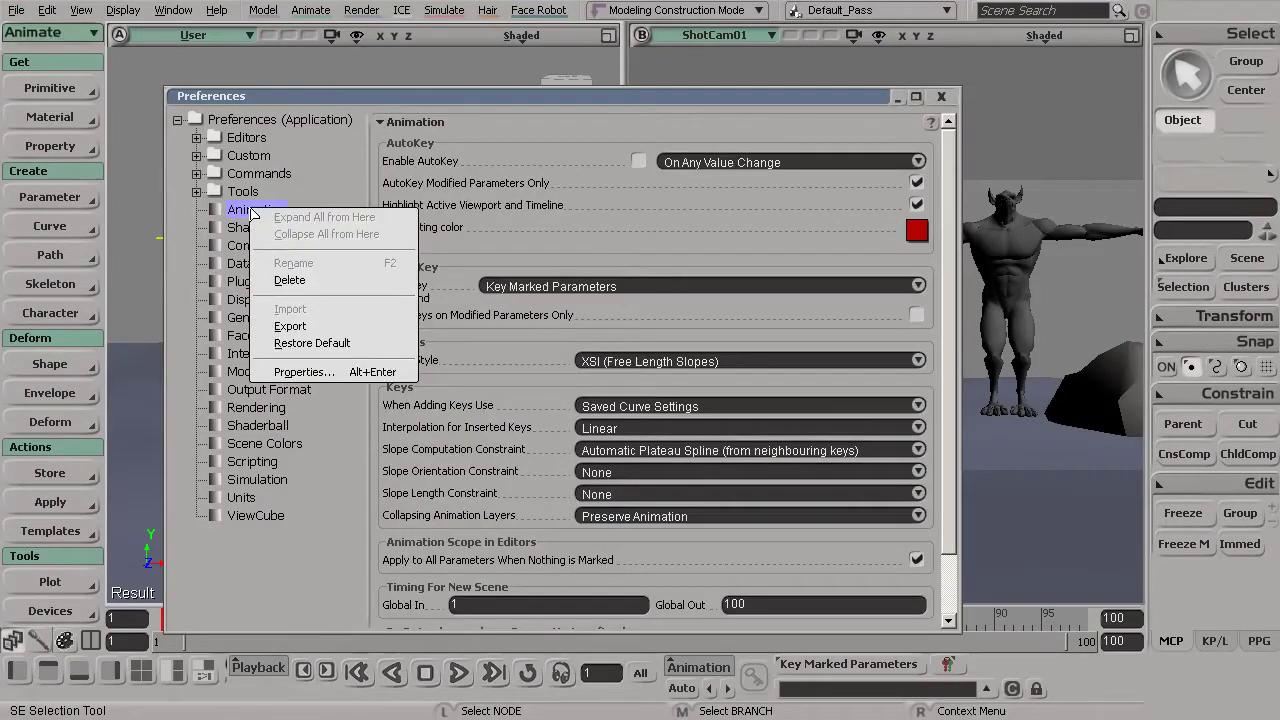
pyautogui.click(356, 343)
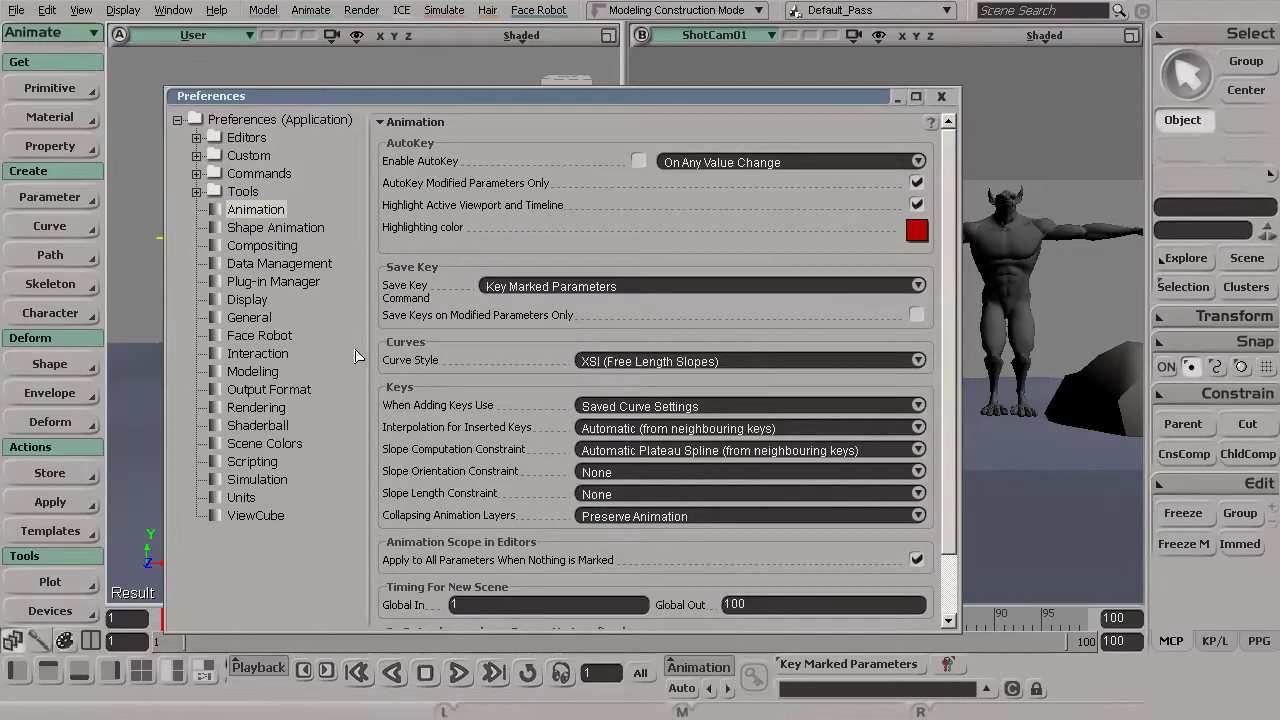
# Set When Adding Keys Use to Current Preference Settings in the Animation preferences.
pyautogui.click(664, 406)
pyautogui.click(664, 407)
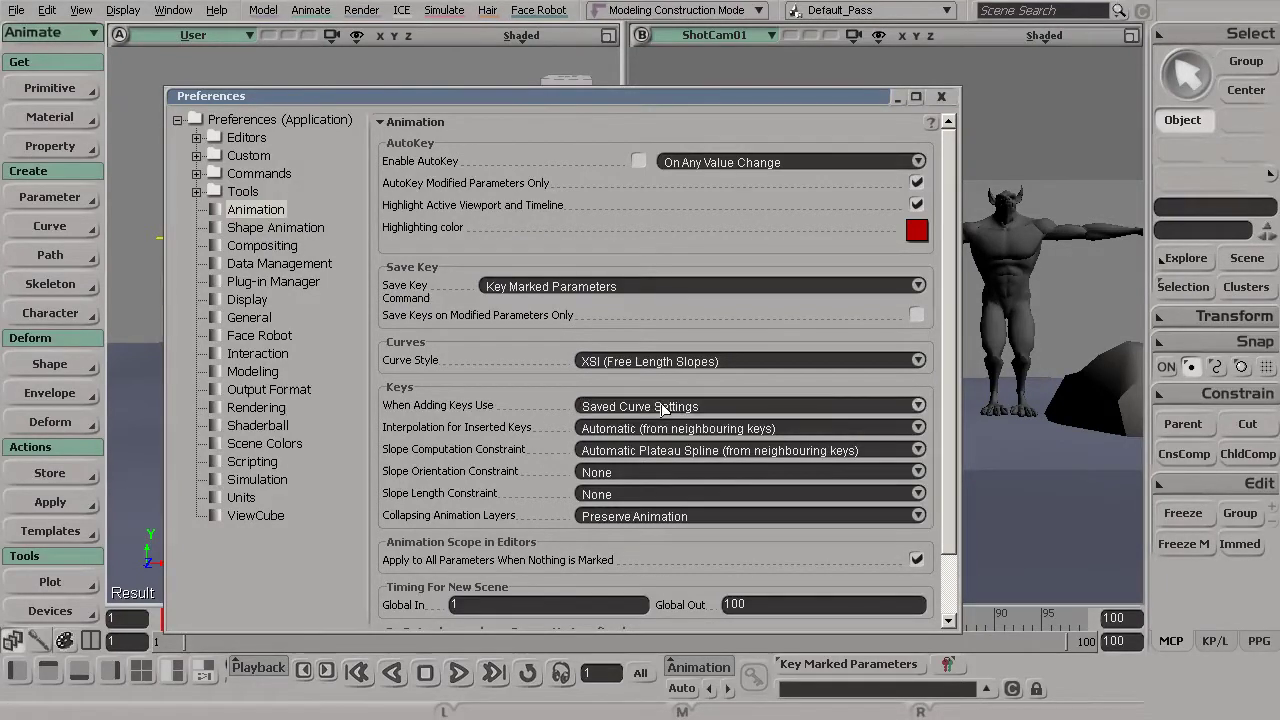
pyautogui.click(650, 406)
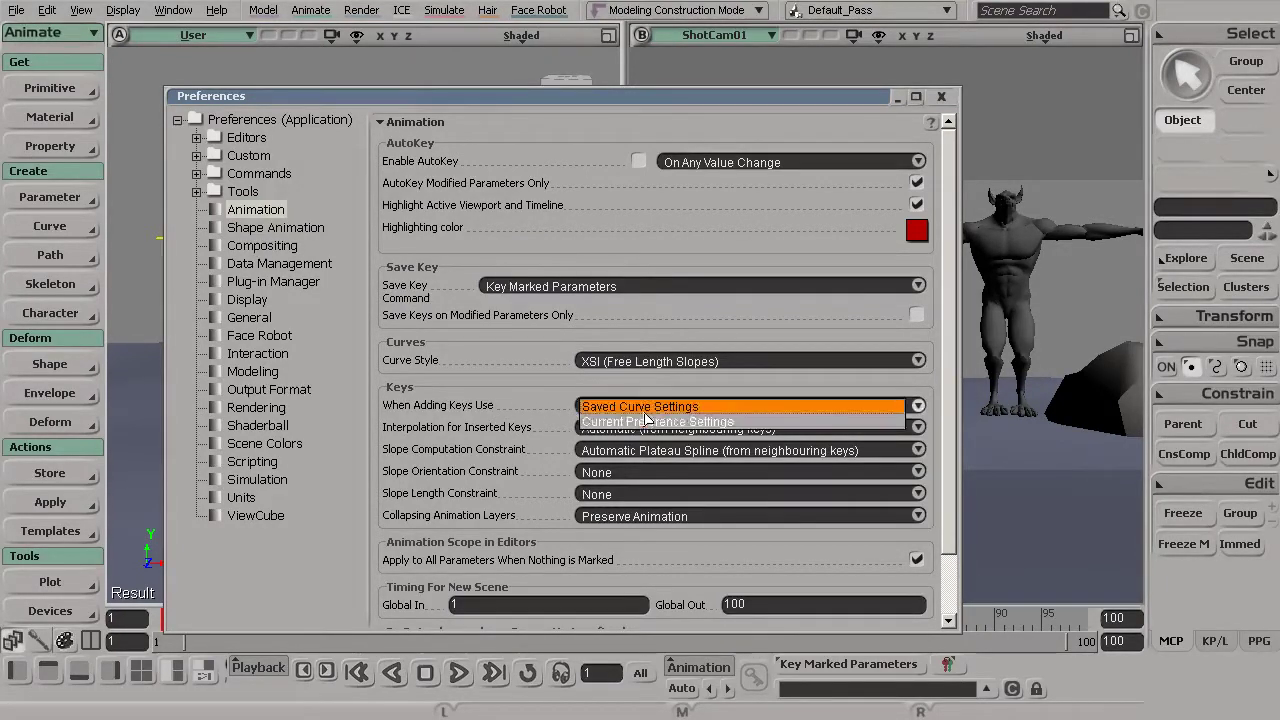
pyautogui.click(700, 422)
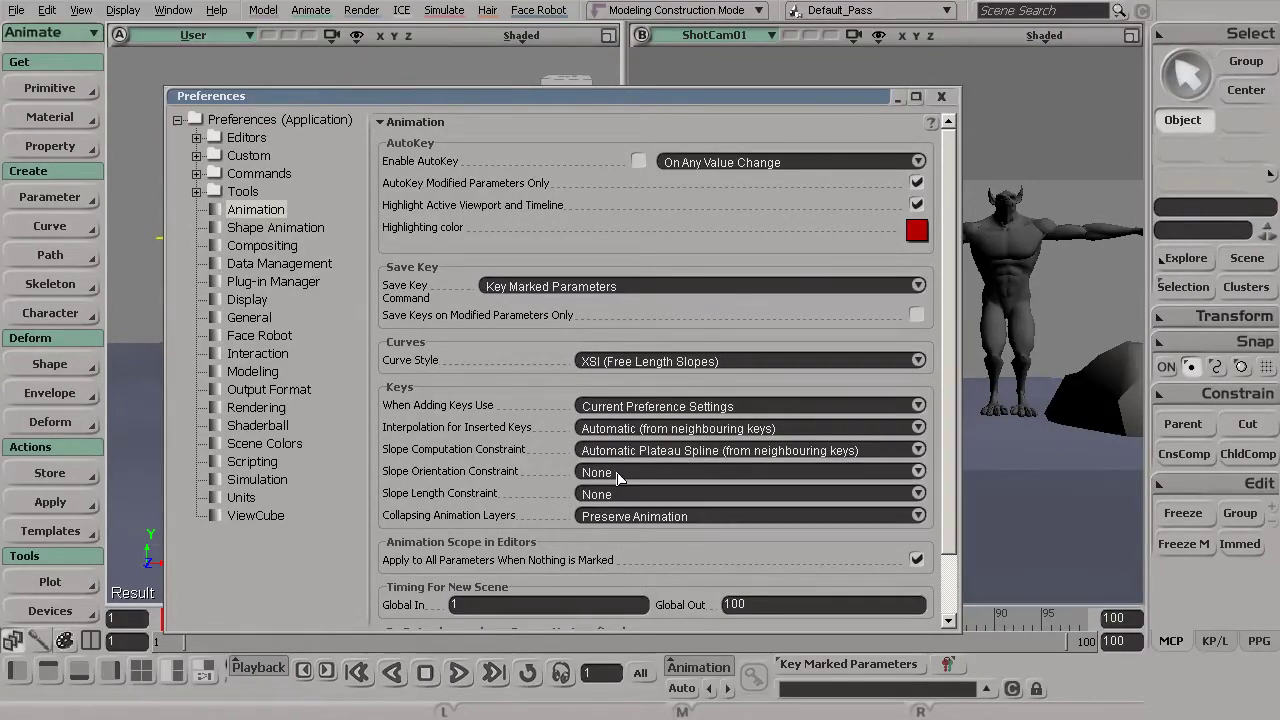
# Try the Constant and Spline options as the interpolation for inserted keys.
pyautogui.click(603, 430)
pyautogui.click(647, 444)
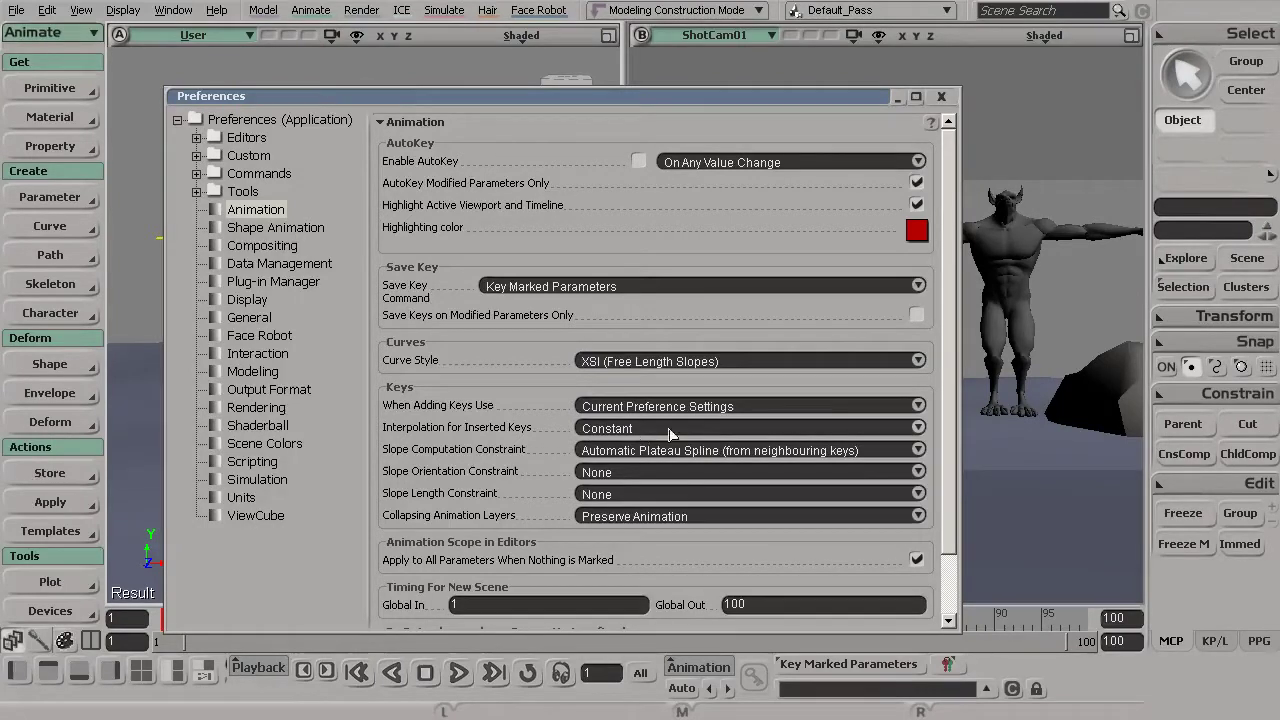
pyautogui.click(651, 431)
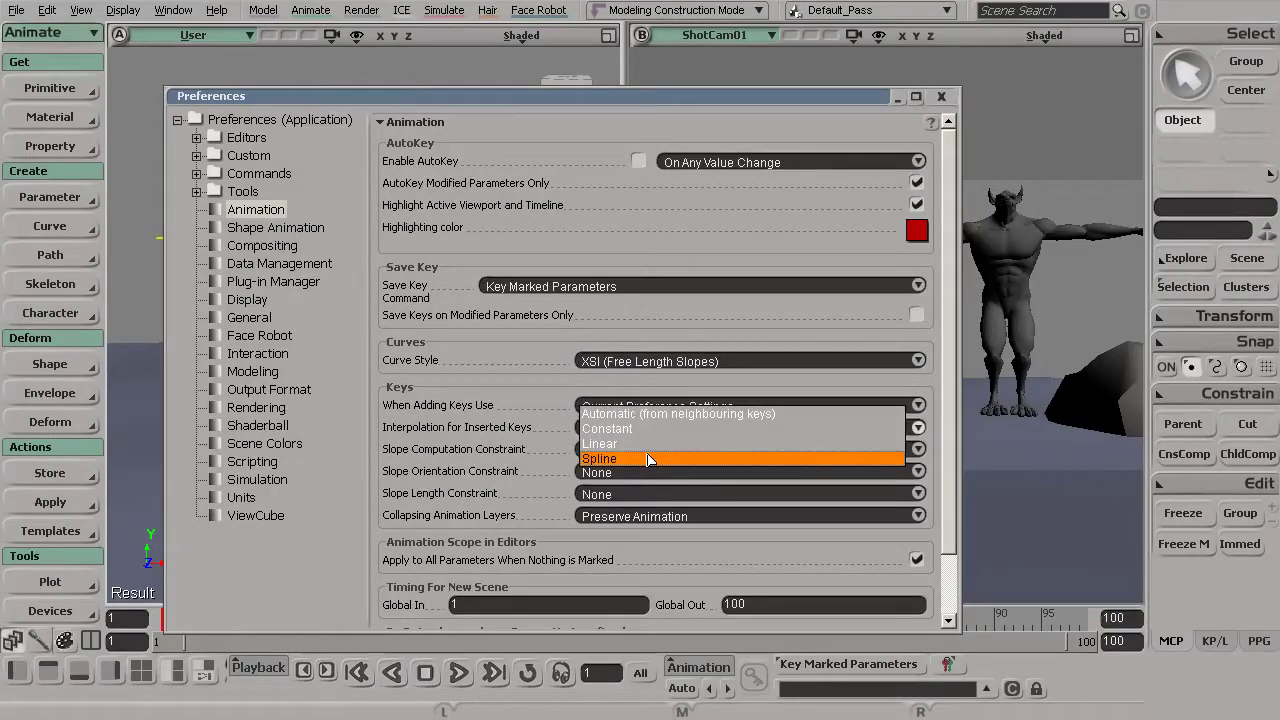
pyautogui.click(648, 458)
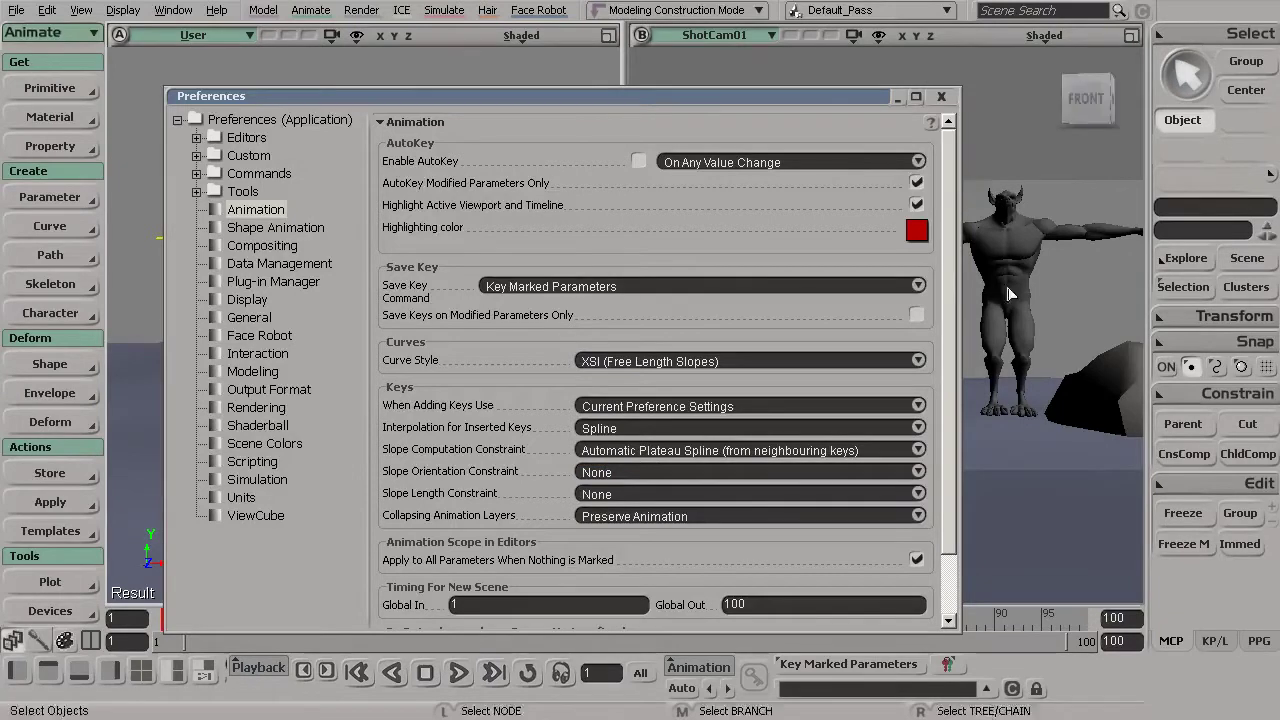
# Set Interpolation for Inserted Keys to Constant and close the preferences.
pyautogui.click(626, 430)
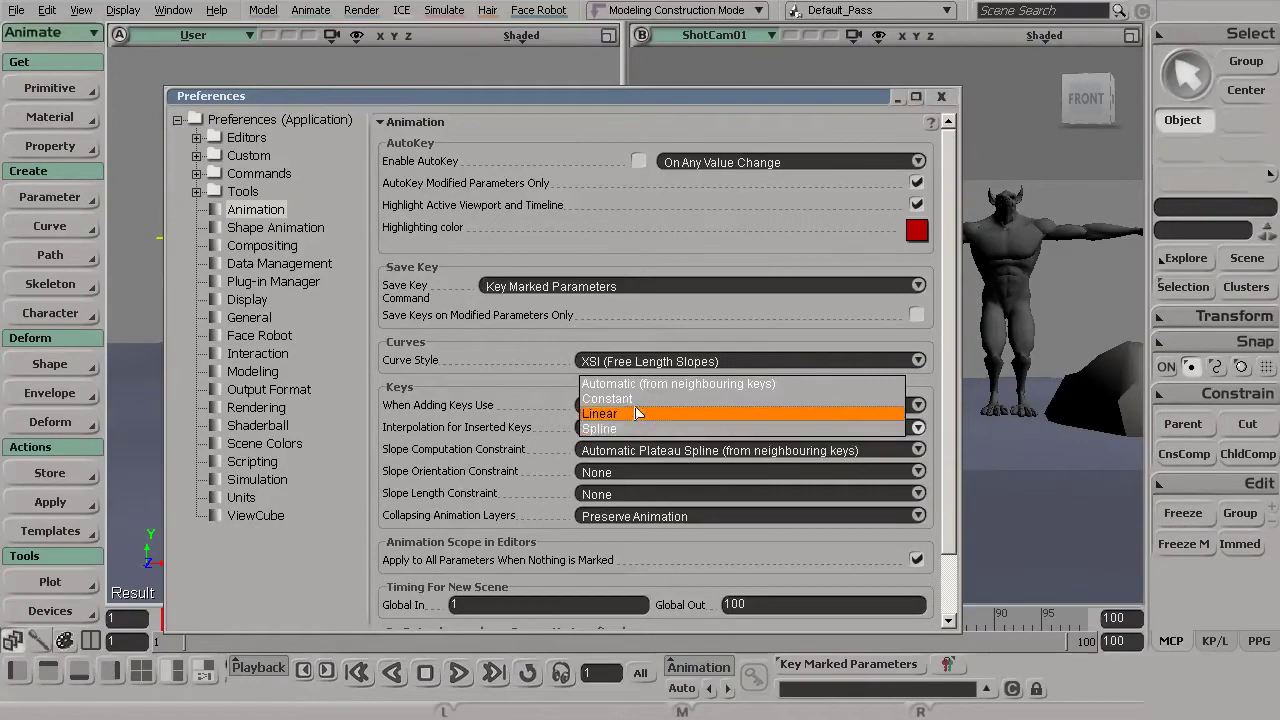
pyautogui.click(643, 399)
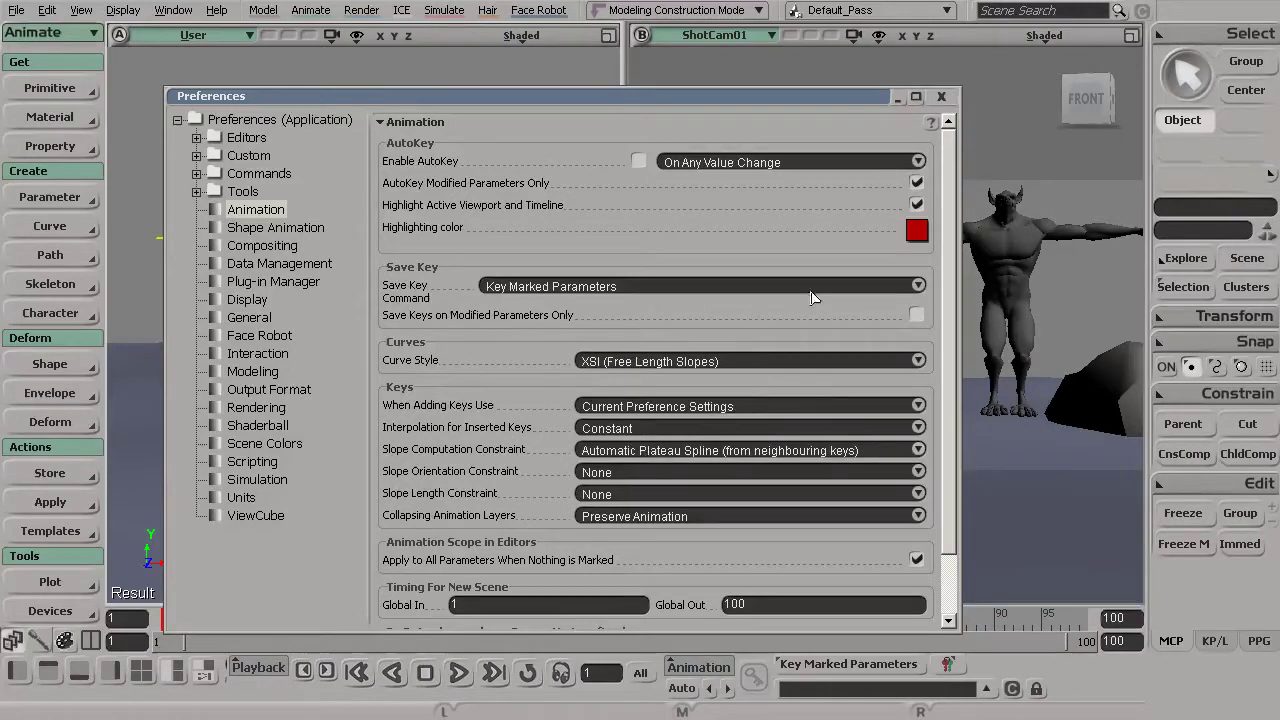
pyautogui.click(942, 100)
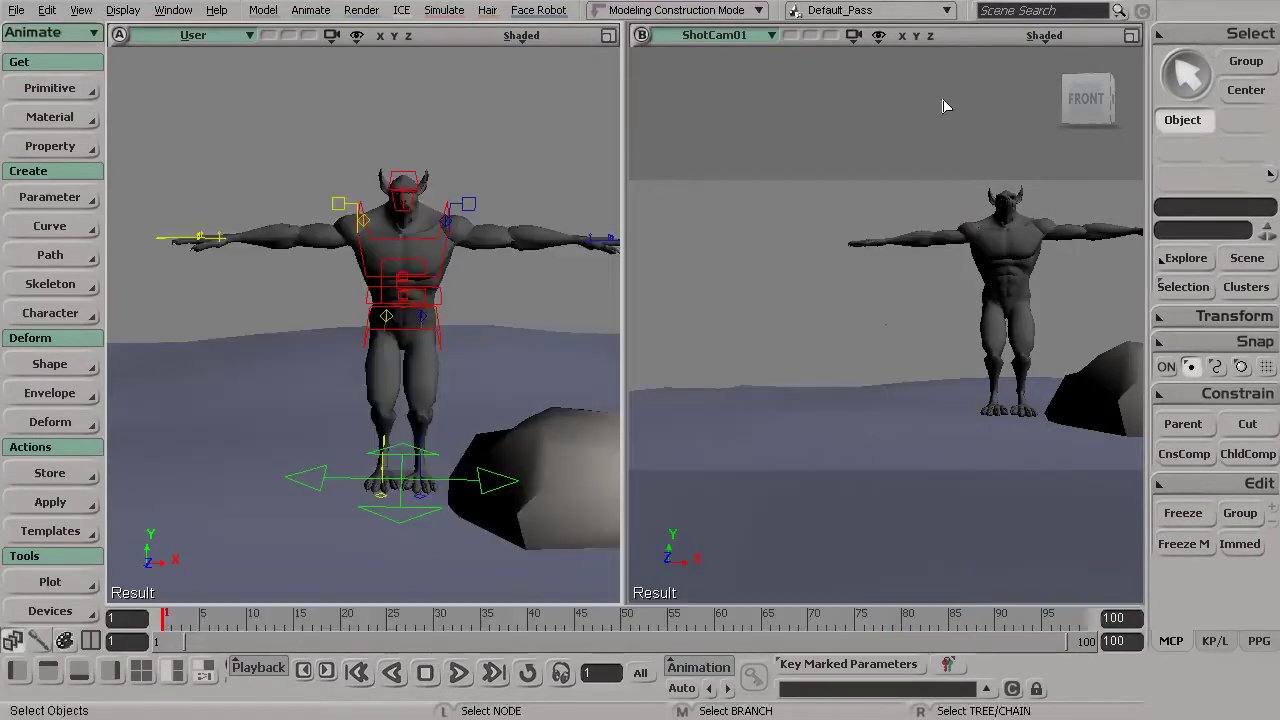
# Set the playback format to FILM (24 fps) with fcurve timings kept fixed in frames, and close the playback options.
pyautogui.click(266, 670)
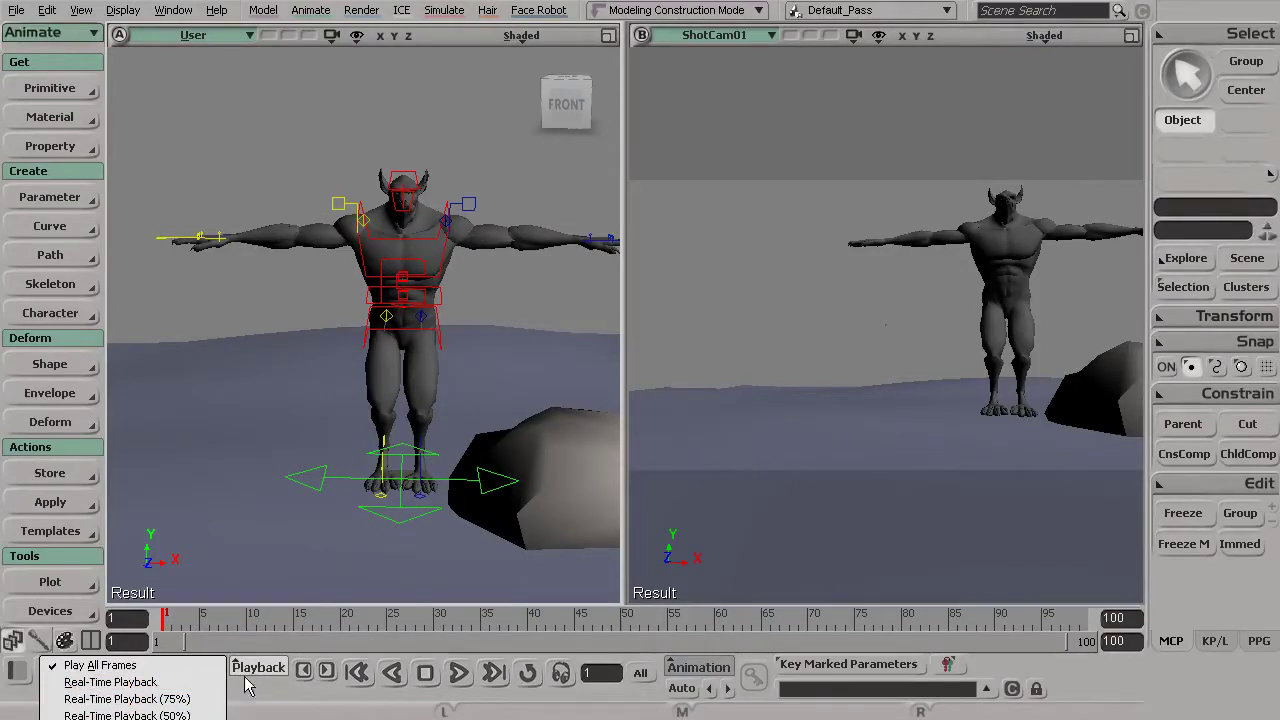
pyautogui.click(127, 716)
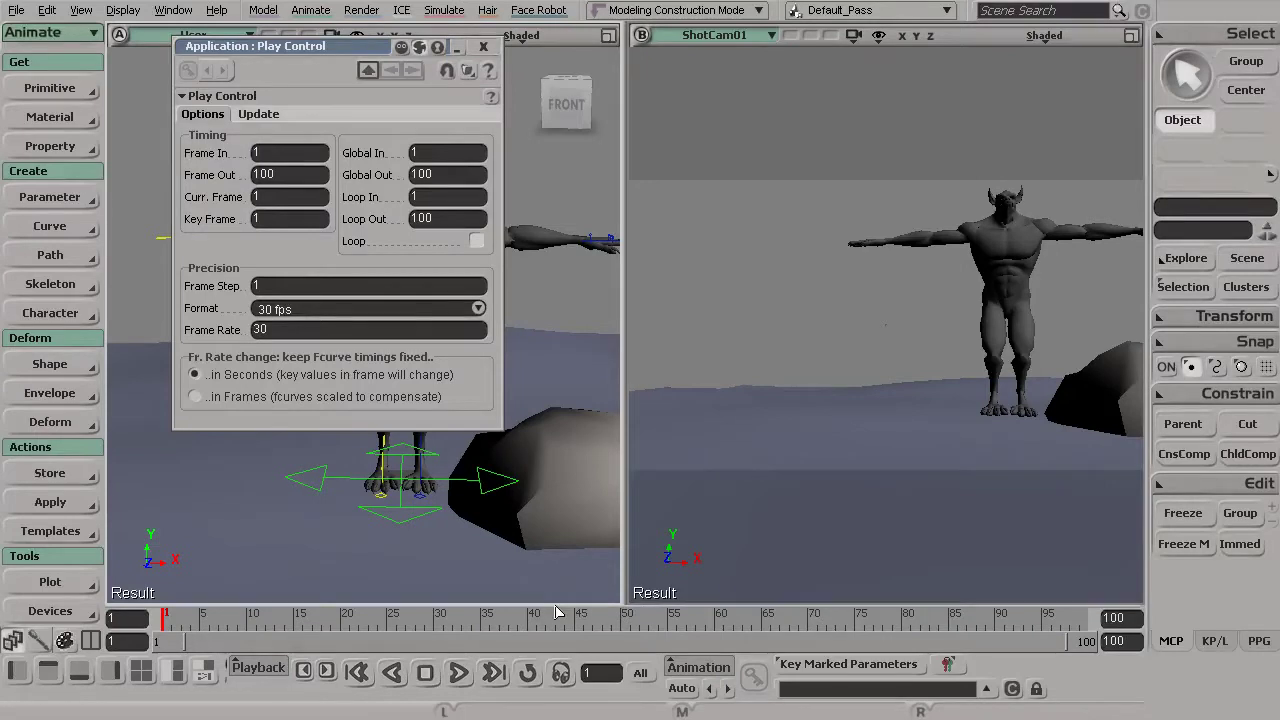
pyautogui.click(298, 309)
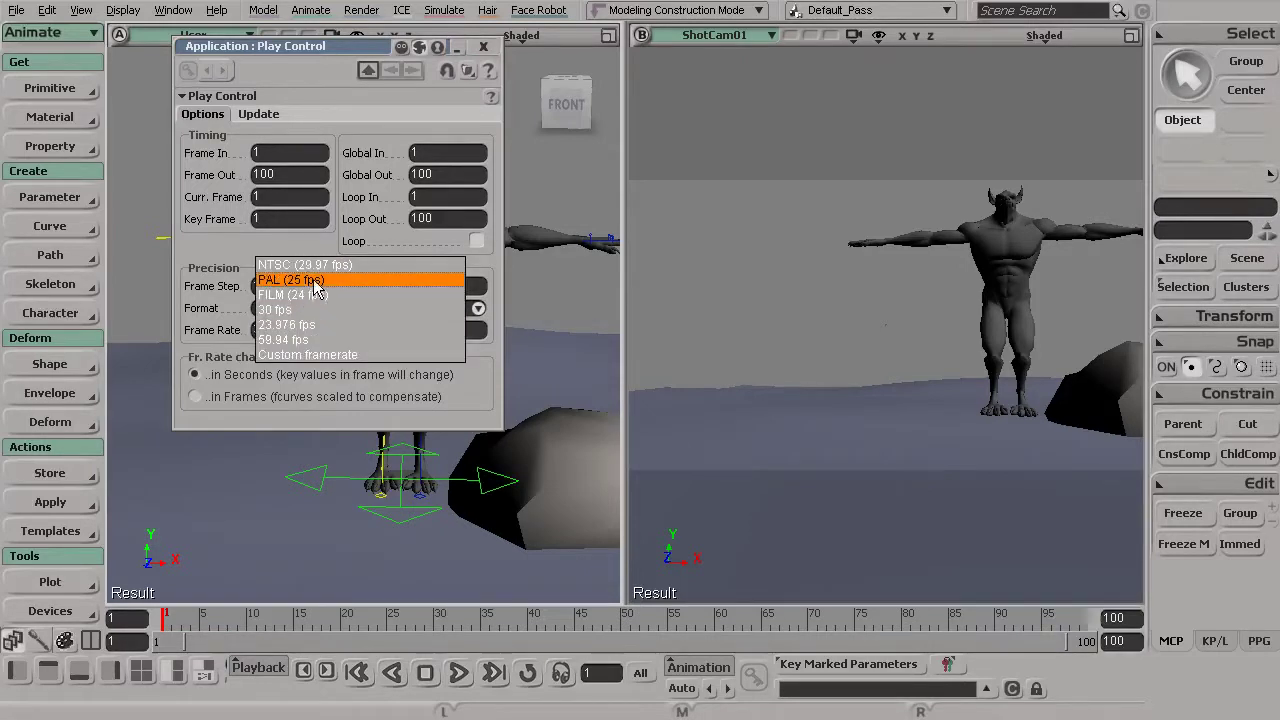
pyautogui.click(313, 286)
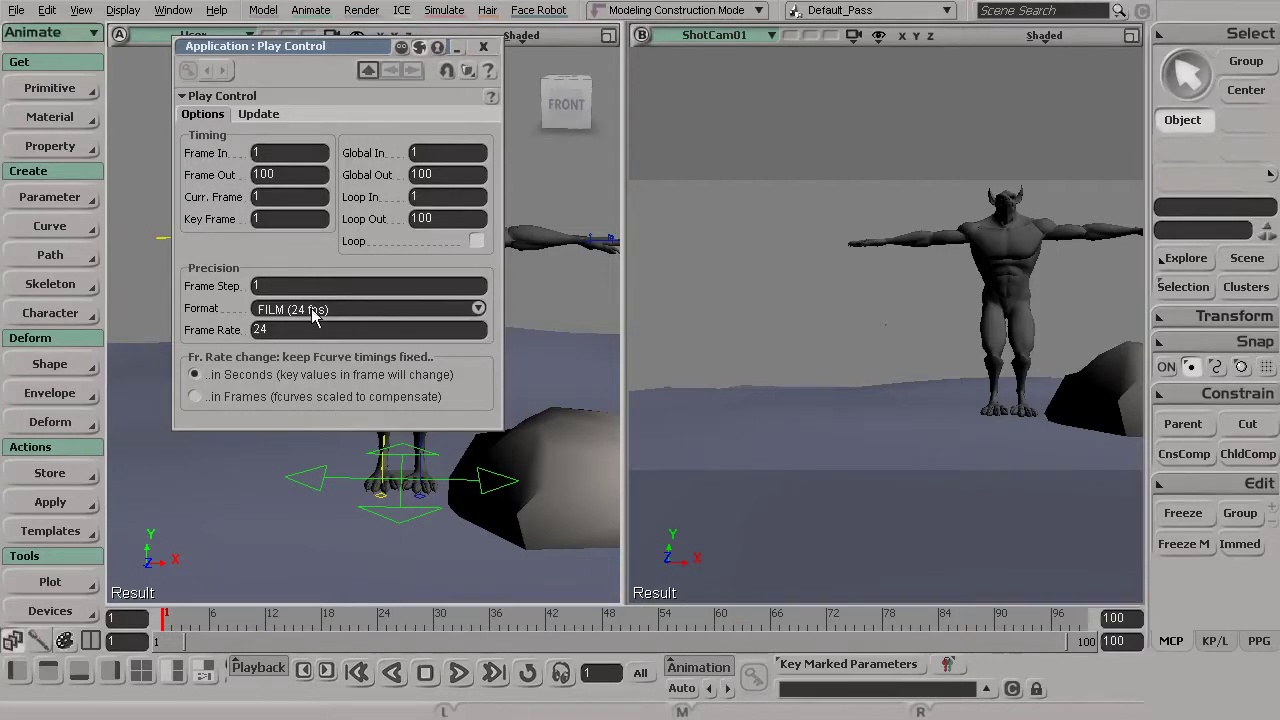
pyautogui.click(226, 400)
pyautogui.click(485, 50)
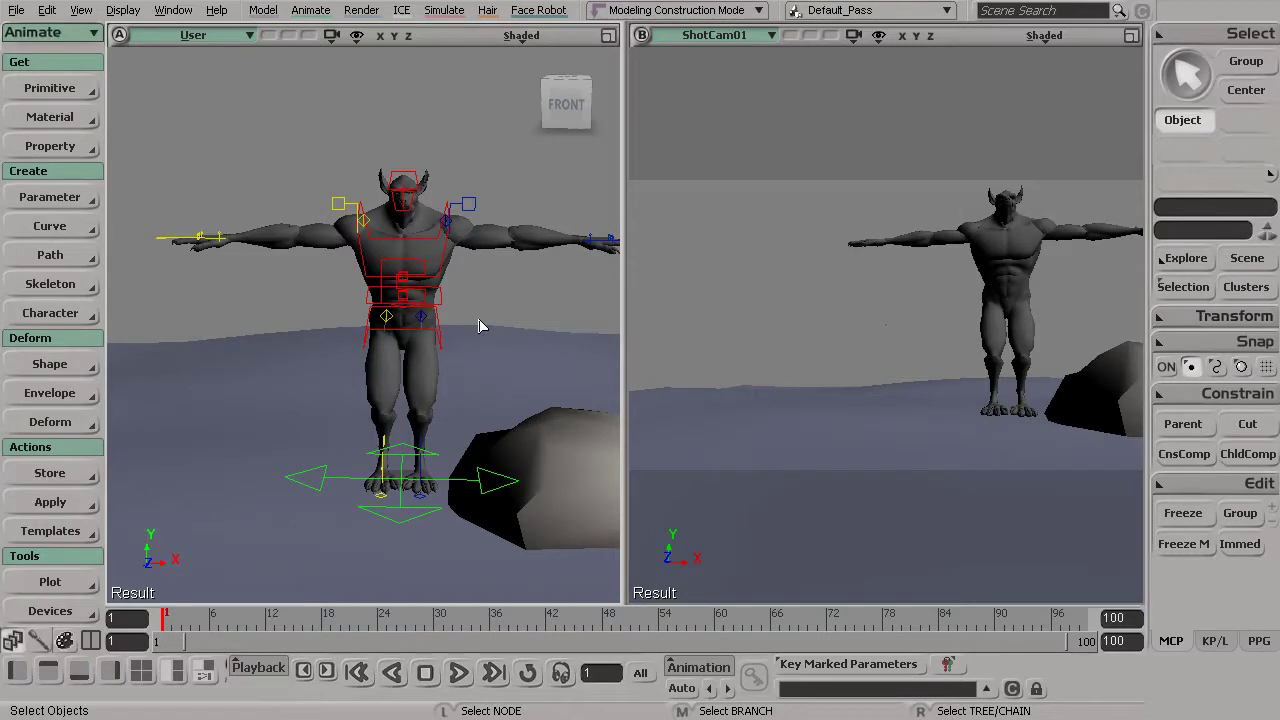
pyautogui.press('s')
pyautogui.moveTo(474, 309); pyautogui.dragTo(423, 303)
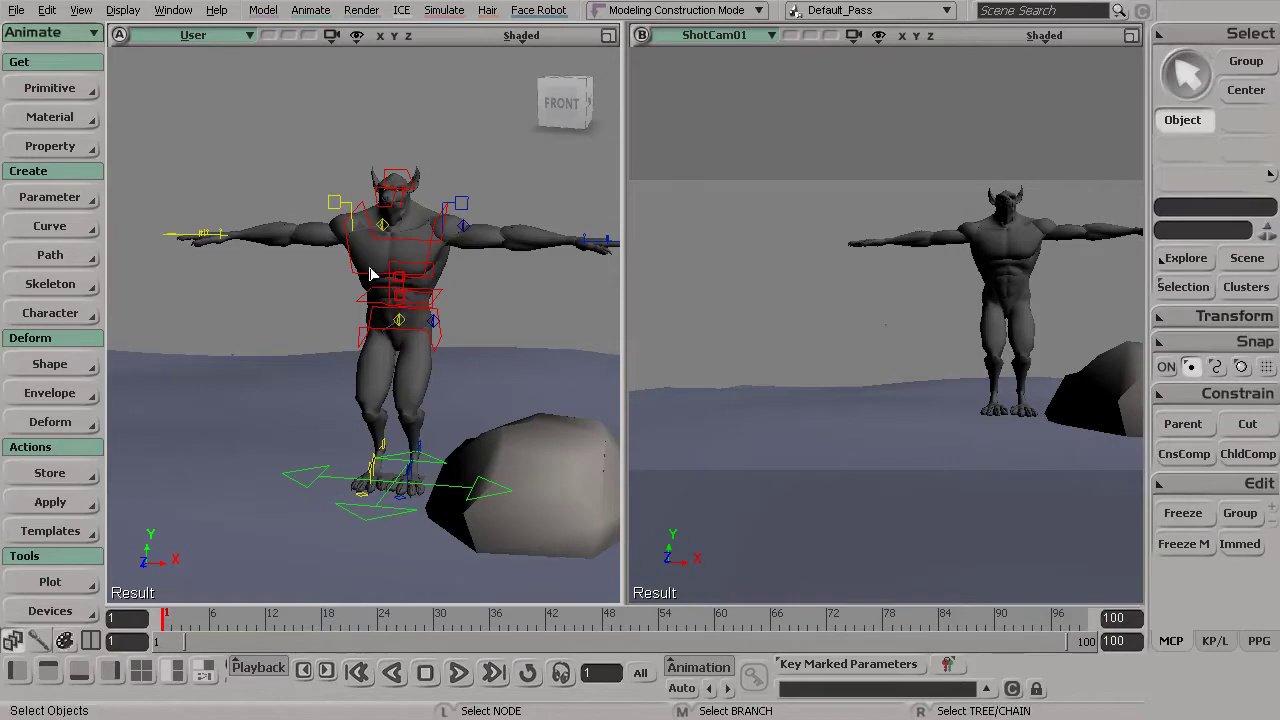
pyautogui.press('s')
pyautogui.moveTo(357, 212); pyautogui.dragTo(365, 259)
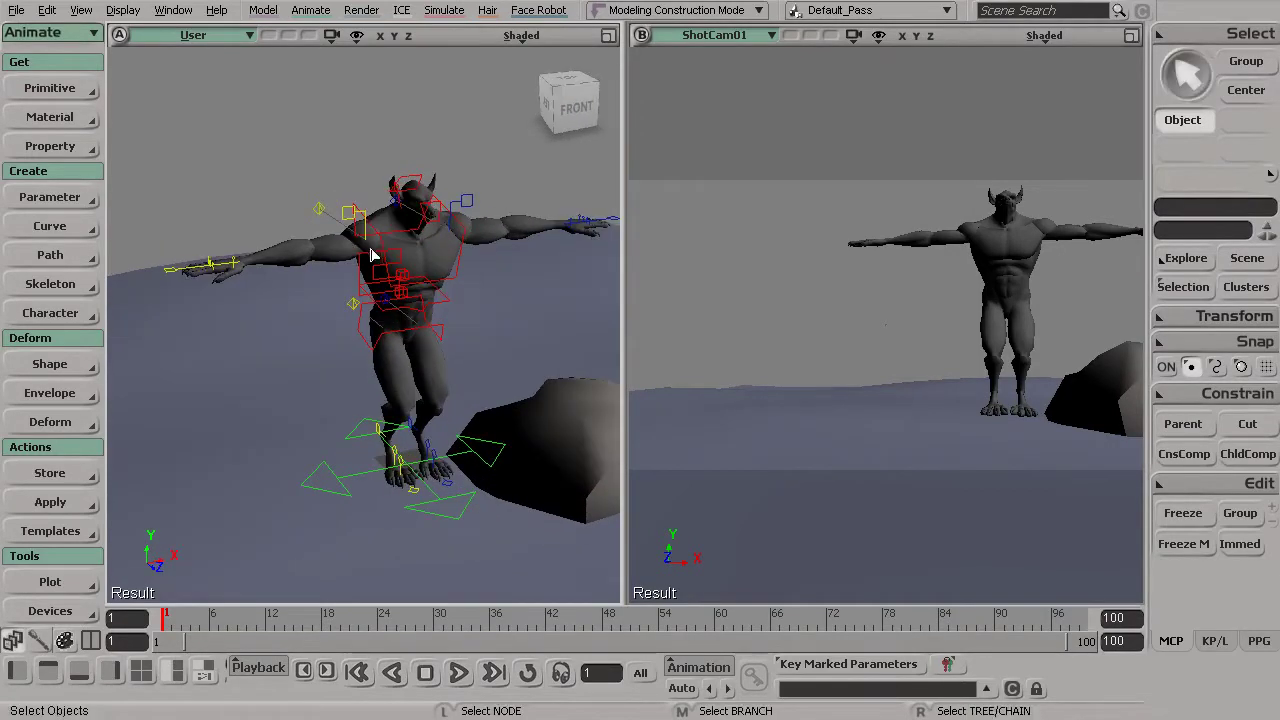
pyautogui.press('s')
pyautogui.moveTo(366, 251); pyautogui.dragTo(352, 232, button='right')
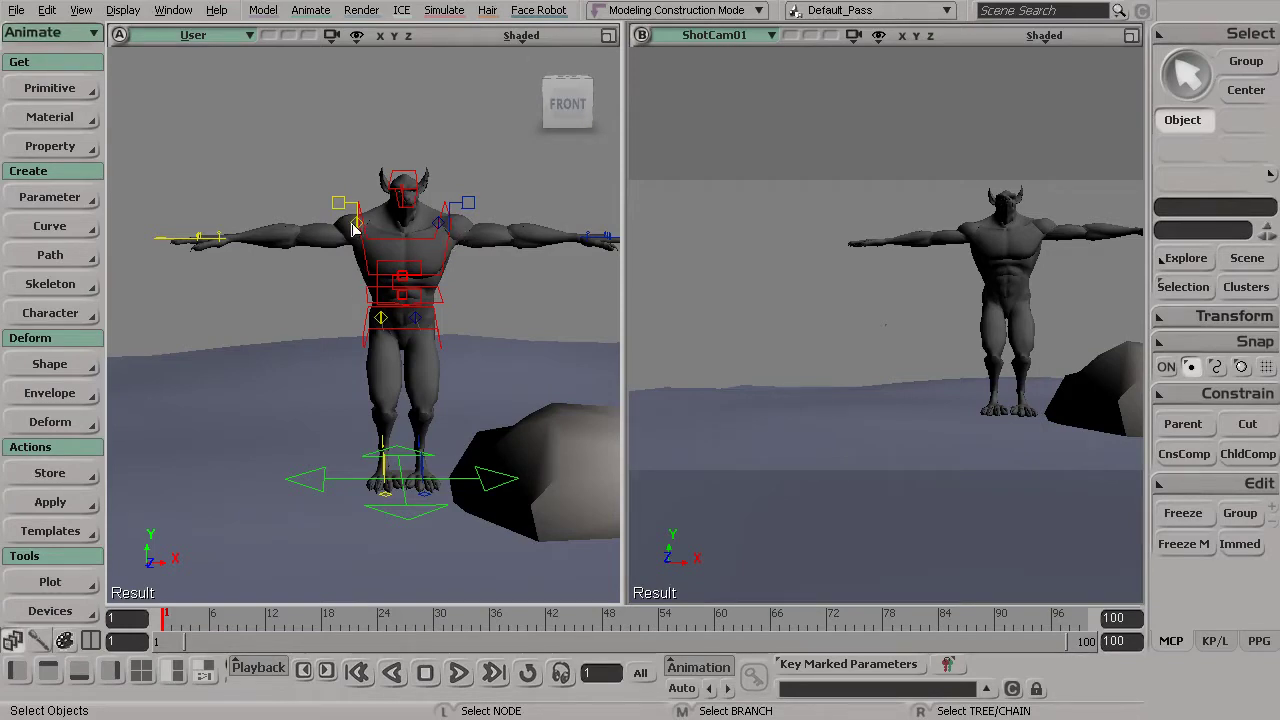
# Set the start frame of the timeline to 0.
pyautogui.click(129, 618)
pyautogui.write('0')
pyautogui.press('Return')
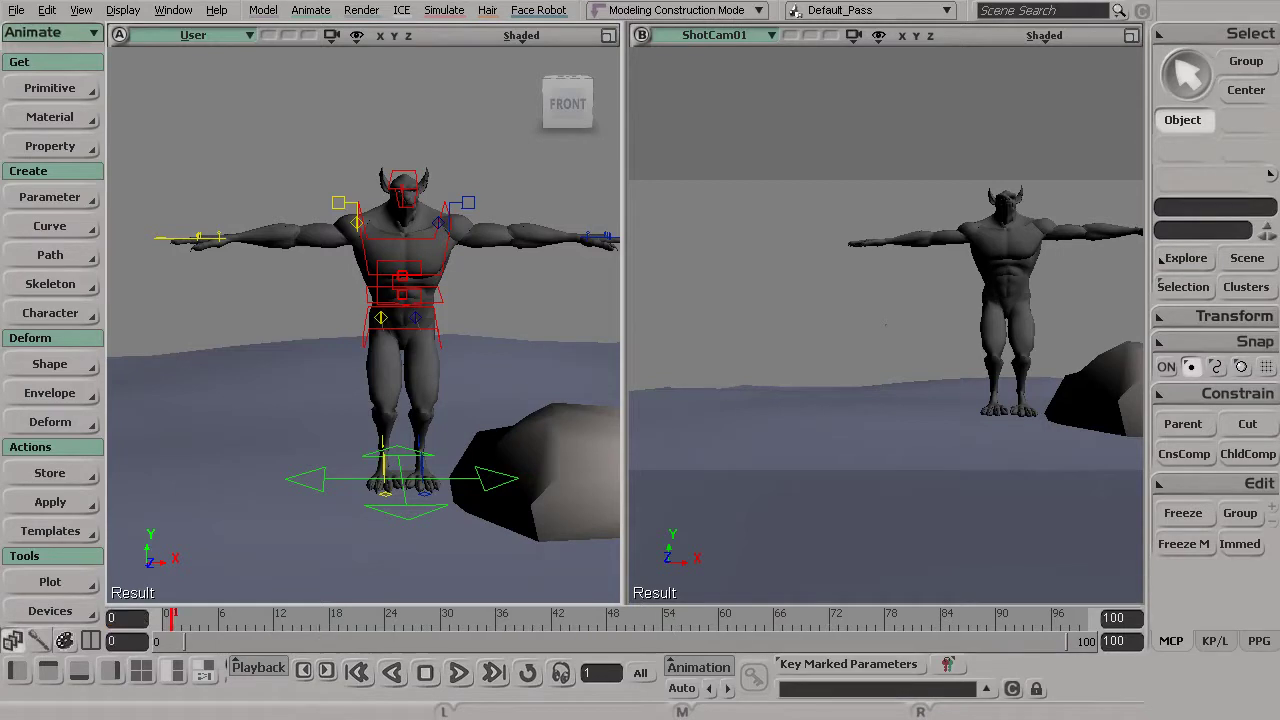
# Go to frame 0 and frame the whole character and the rock in the User view.
pyautogui.click(158, 628)
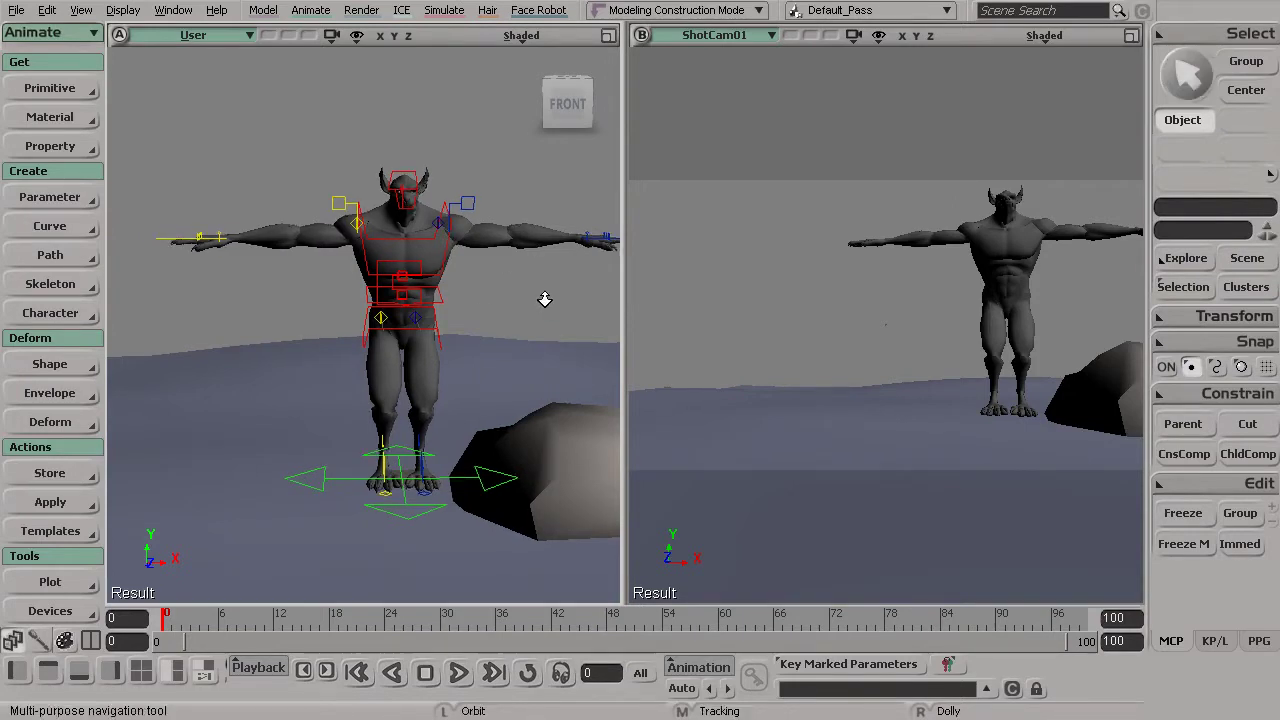
pyautogui.keyDown('alt'); pyautogui.moveTo(546, 298); pyautogui.dragTo(517, 295, button='right'); pyautogui.keyUp('alt')
pyautogui.keyDown('alt'); pyautogui.moveTo(546, 299); pyautogui.dragTo(508, 308, button='middle'); pyautogui.keyUp('alt')
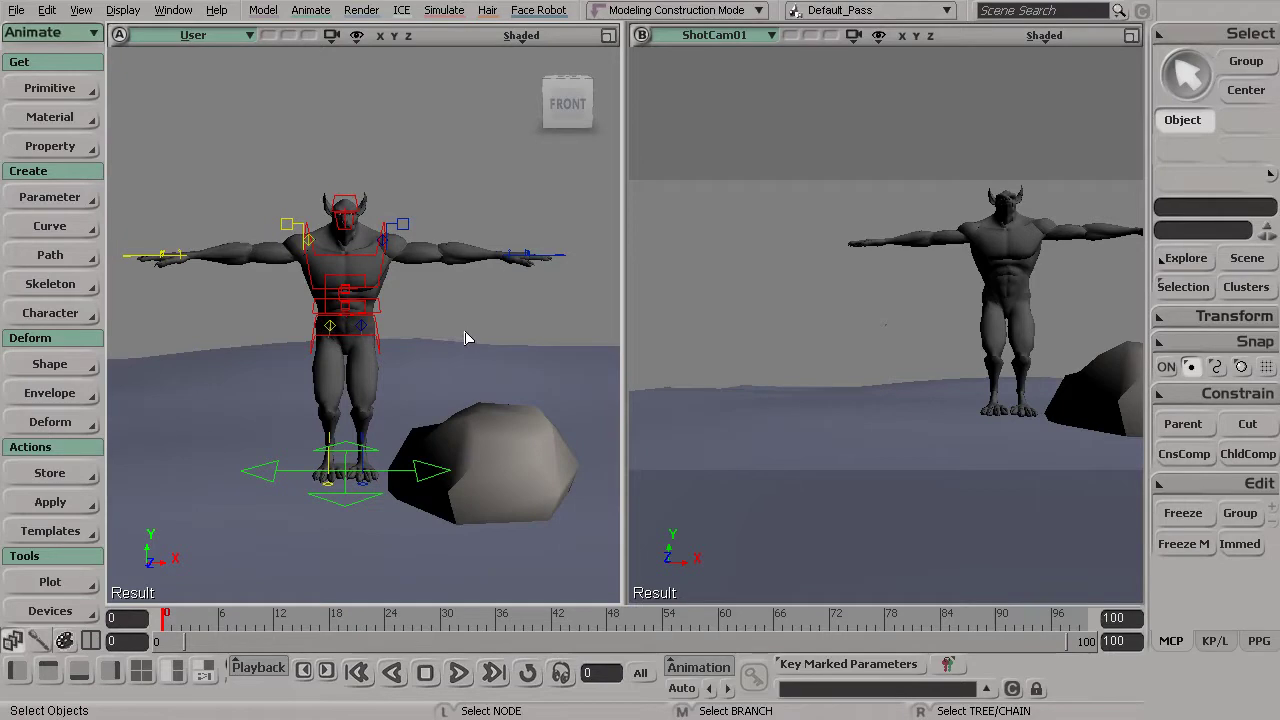
pyautogui.keyDown('alt'); pyautogui.moveTo(436, 325); pyautogui.dragTo(506, 393); pyautogui.keyUp('alt')
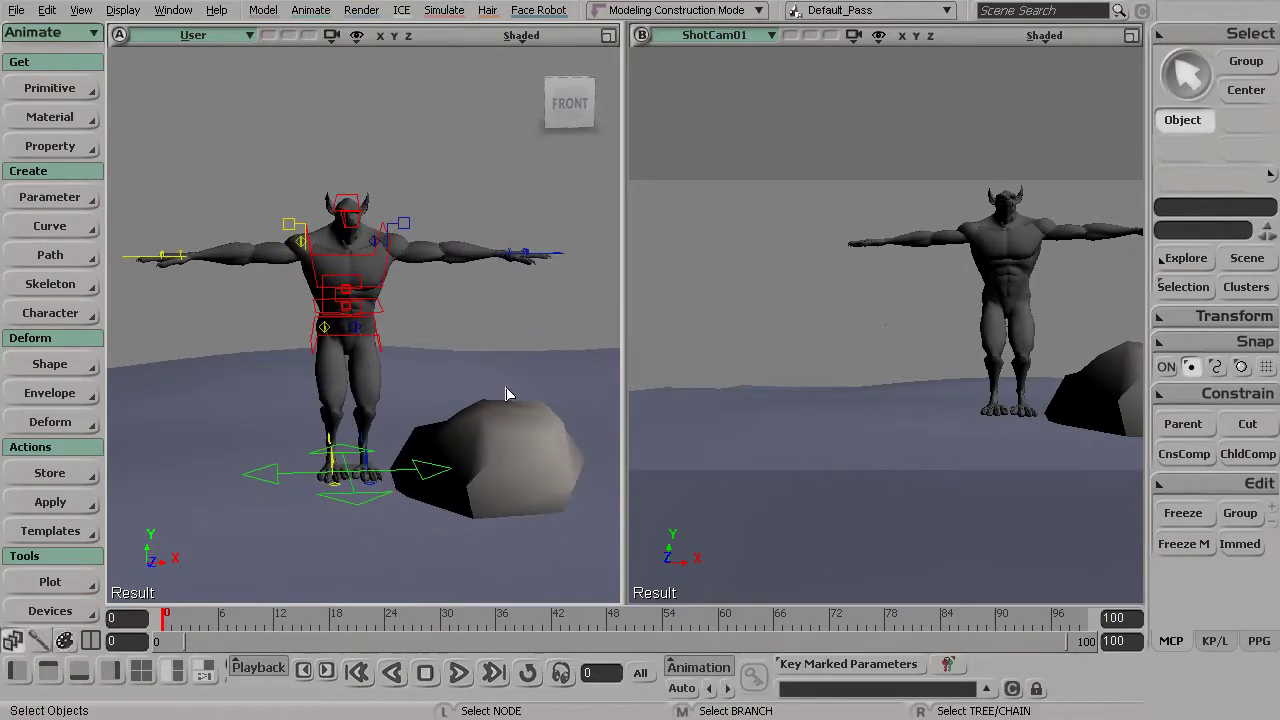
# Set the save key preference to Key Character Key Set and close its floating options list.
pyautogui.click(843, 672)
pyautogui.click(840, 660)
pyautogui.moveTo(838, 645); pyautogui.dragTo(806, 517)
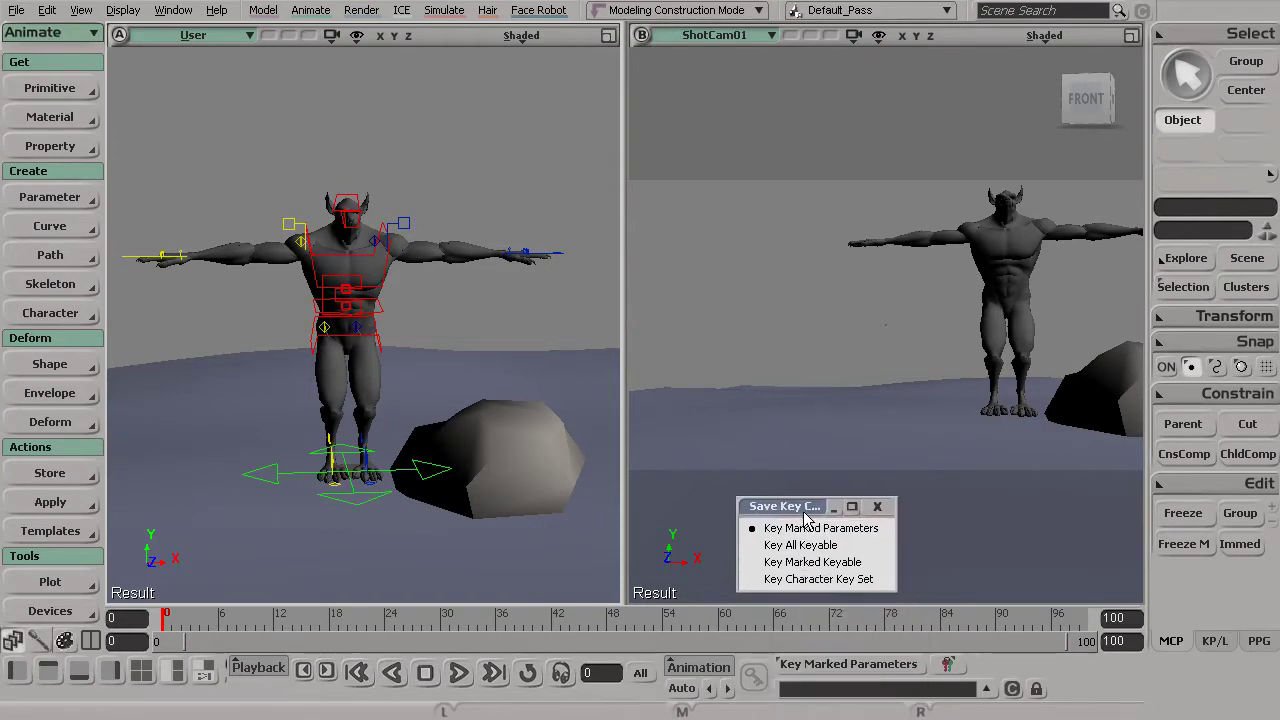
pyautogui.click(800, 580)
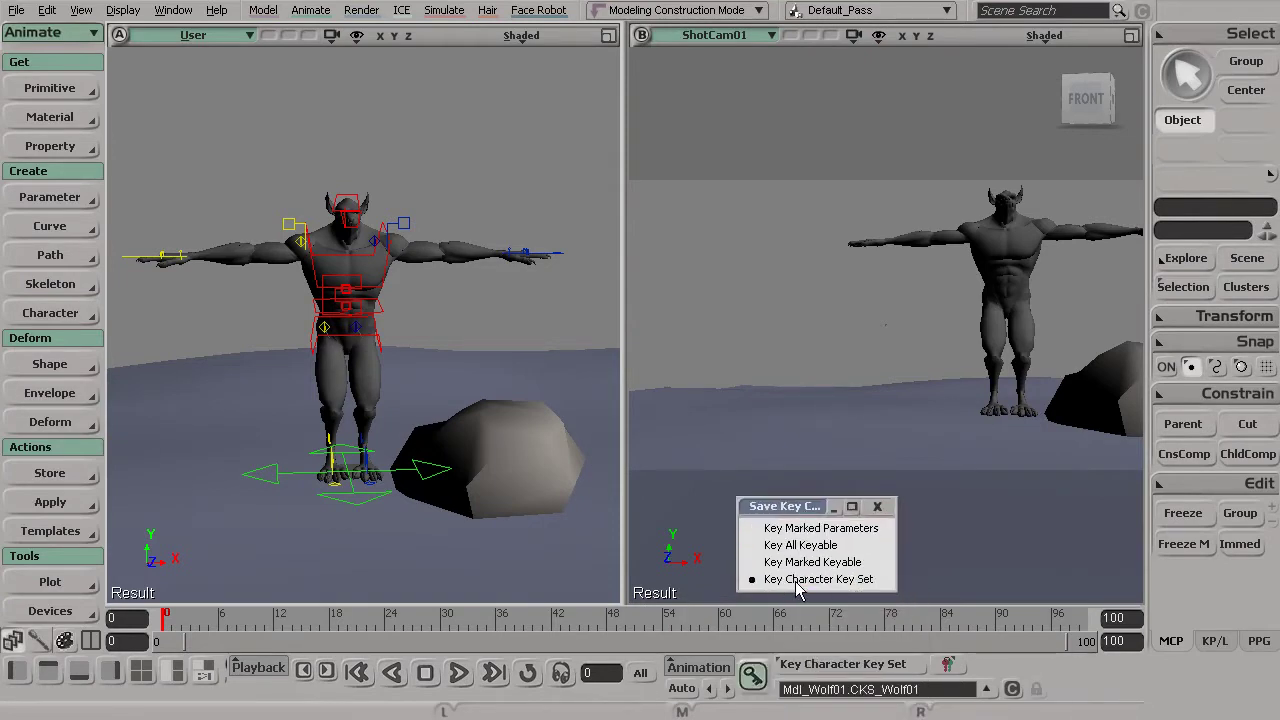
pyautogui.click(877, 506)
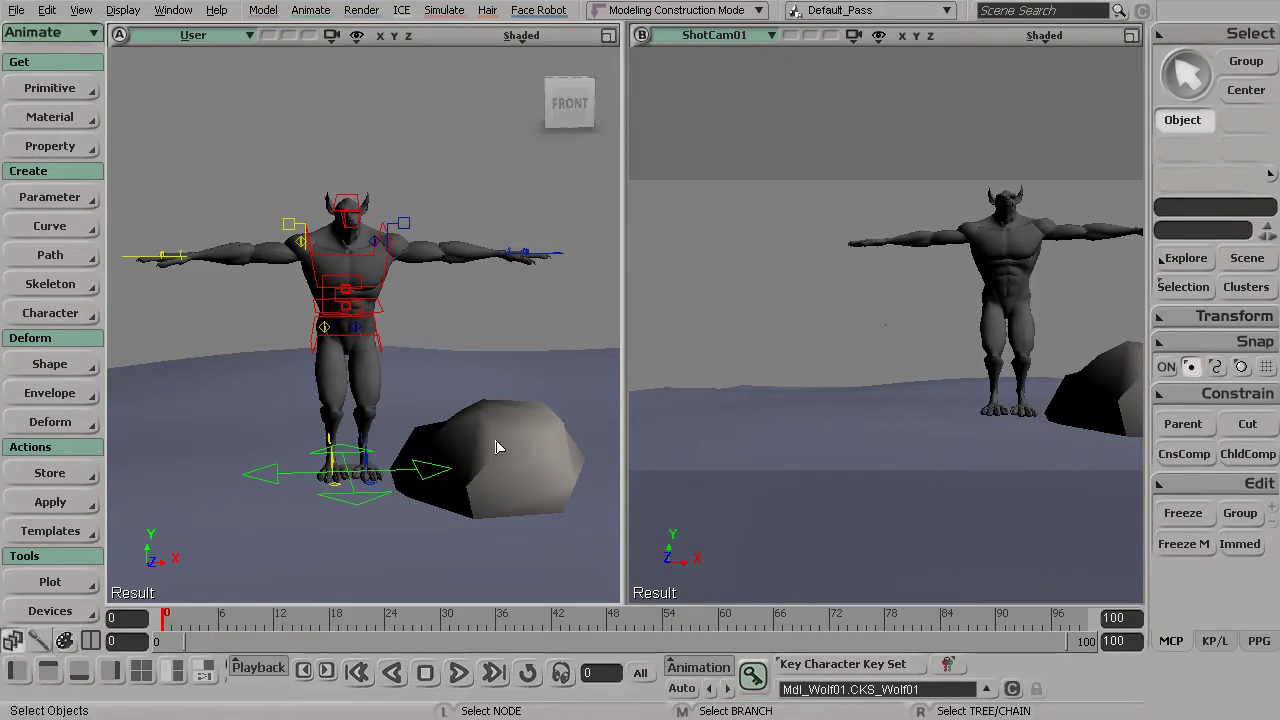
# Show the keying panel and review the keyable parameters of the left clavicle, back and left arm controls.
pyautogui.click(404, 222)
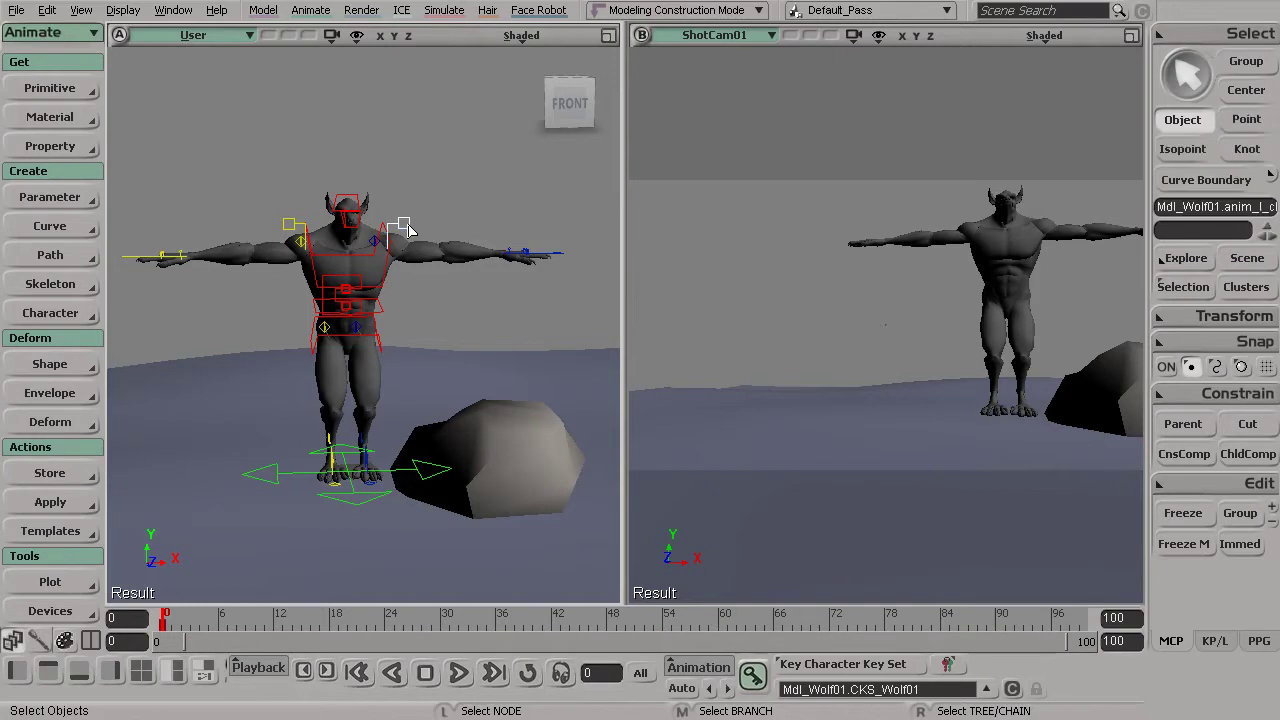
pyautogui.click(1212, 646)
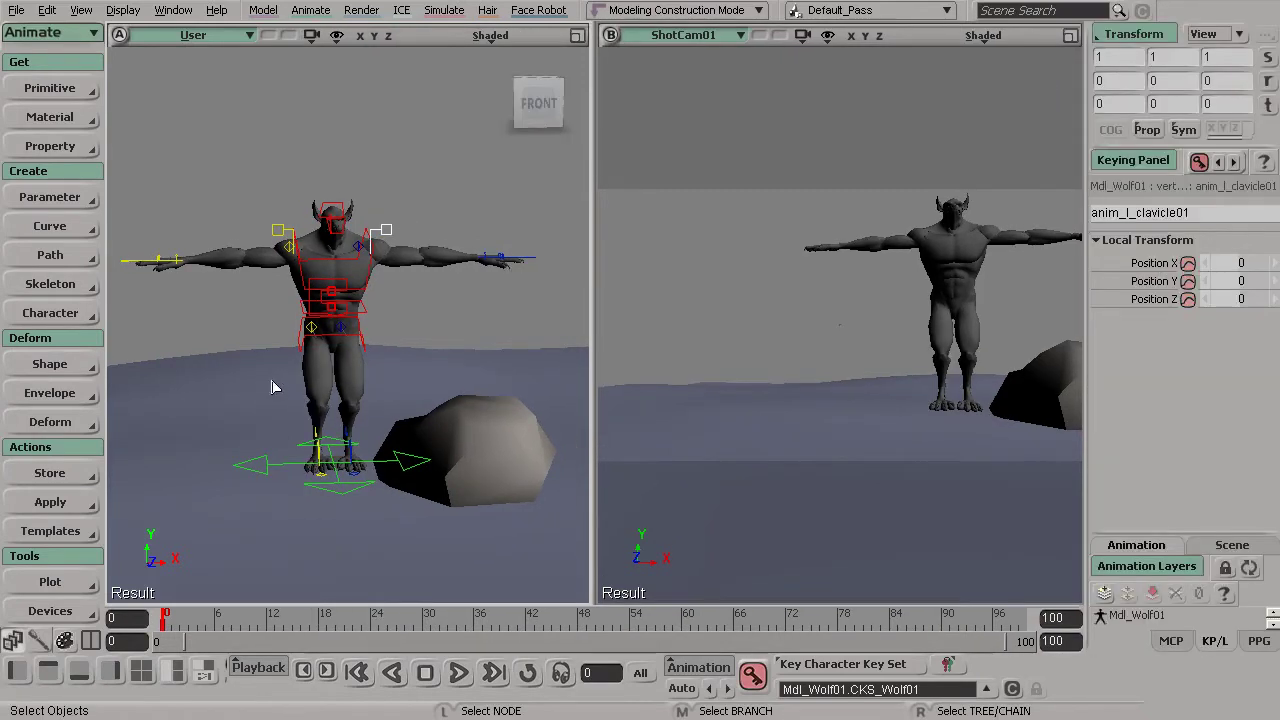
pyautogui.click(366, 344)
pyautogui.click(364, 308)
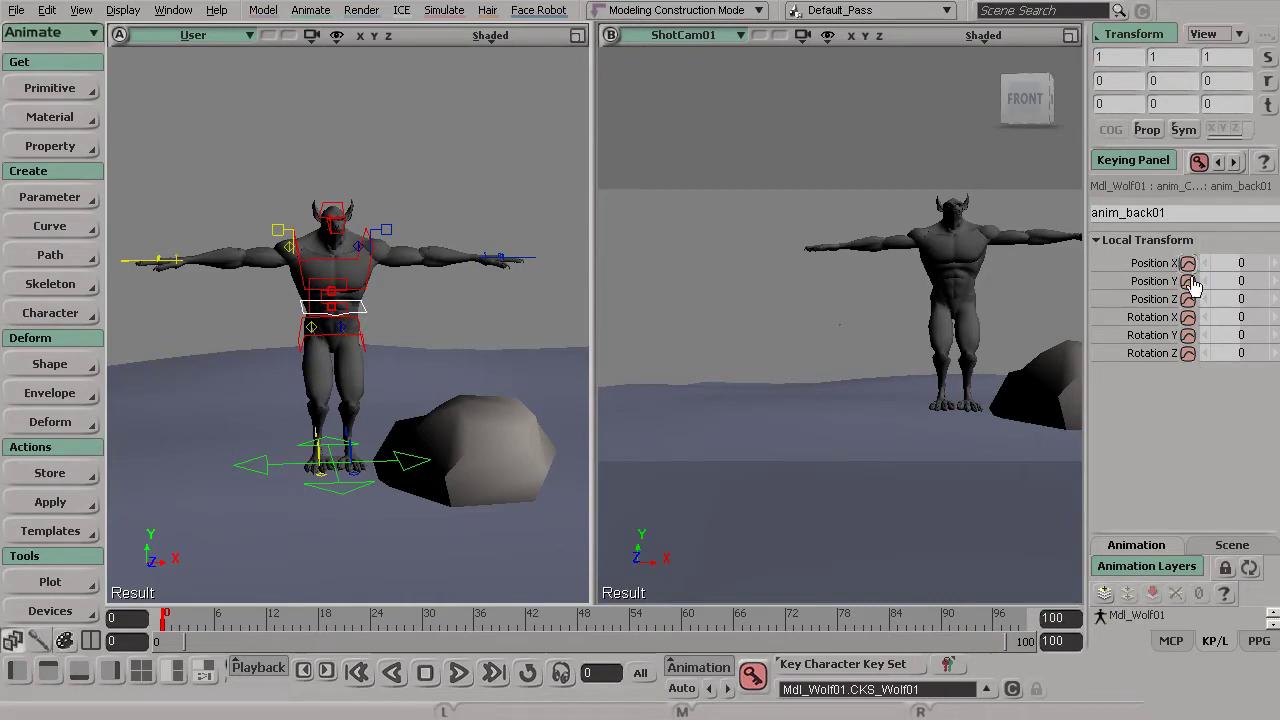
pyautogui.click(352, 312)
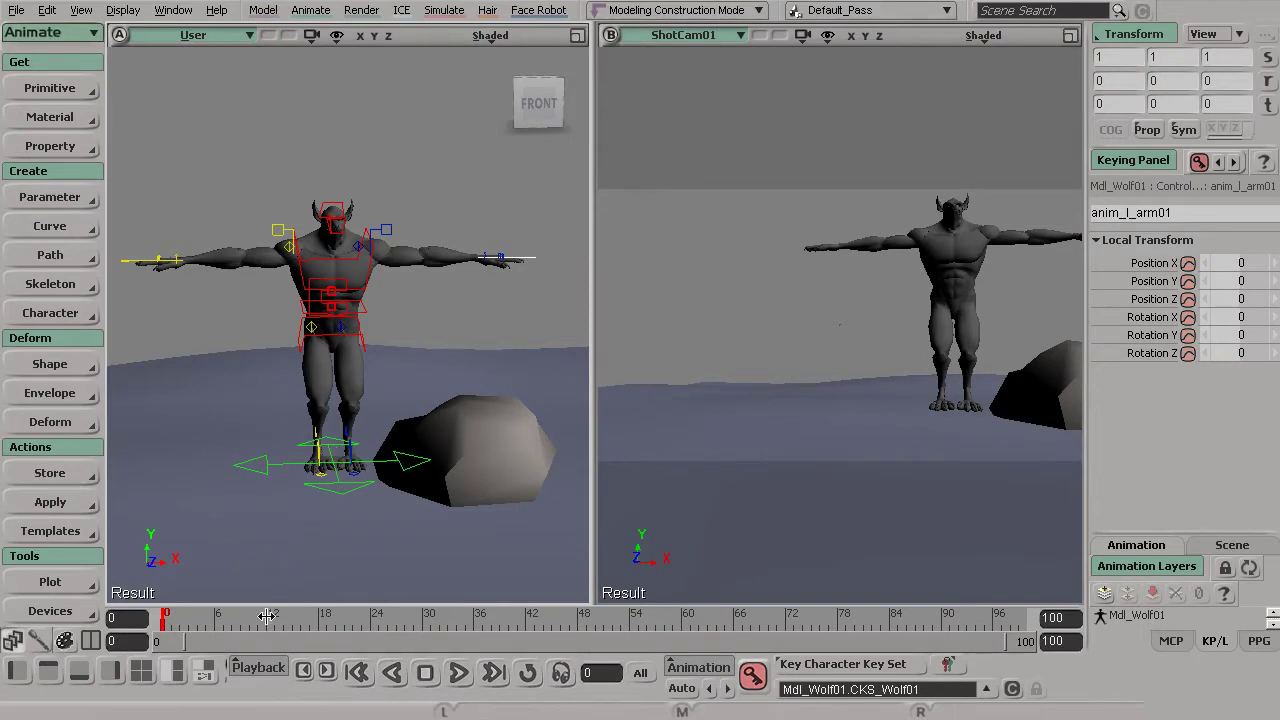
# Scrub through the timeline to examine the character's existing movement in both viewports, ending at frame 40.
pyautogui.click(630, 620)
pyautogui.moveTo(621, 650); pyautogui.dragTo(497, 645)
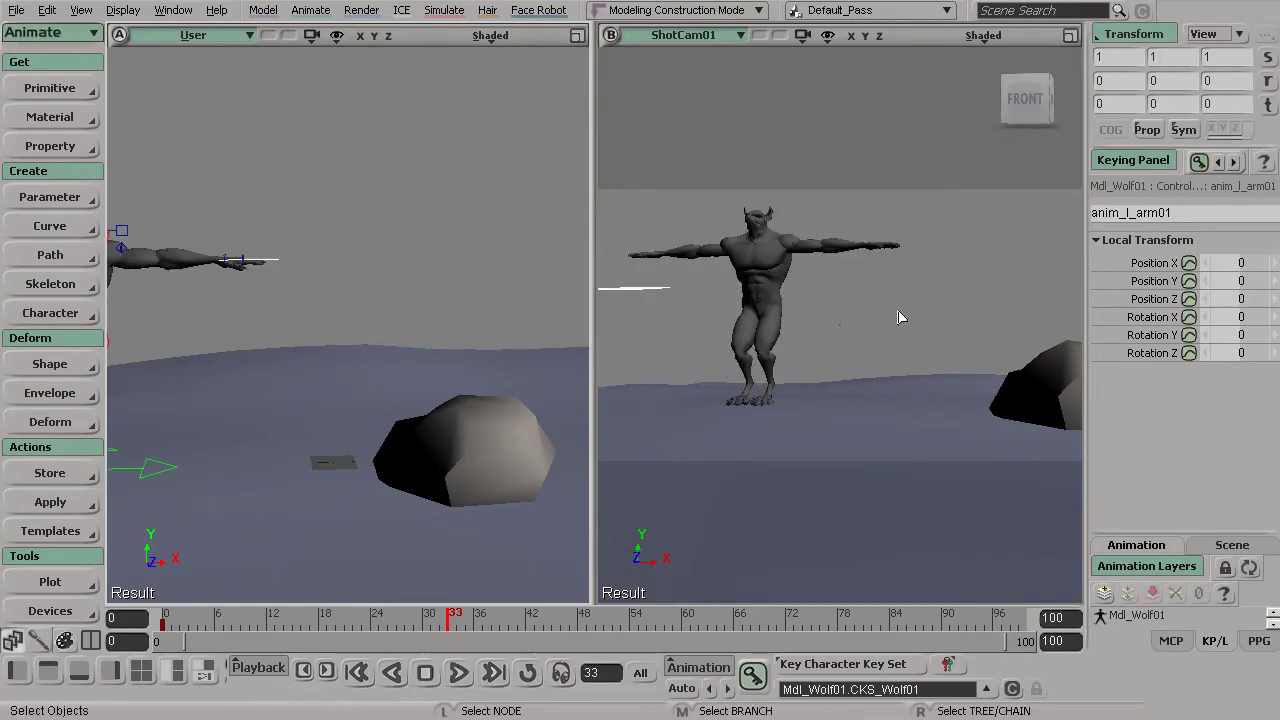
pyautogui.moveTo(636, 646); pyautogui.dragTo(365, 646)
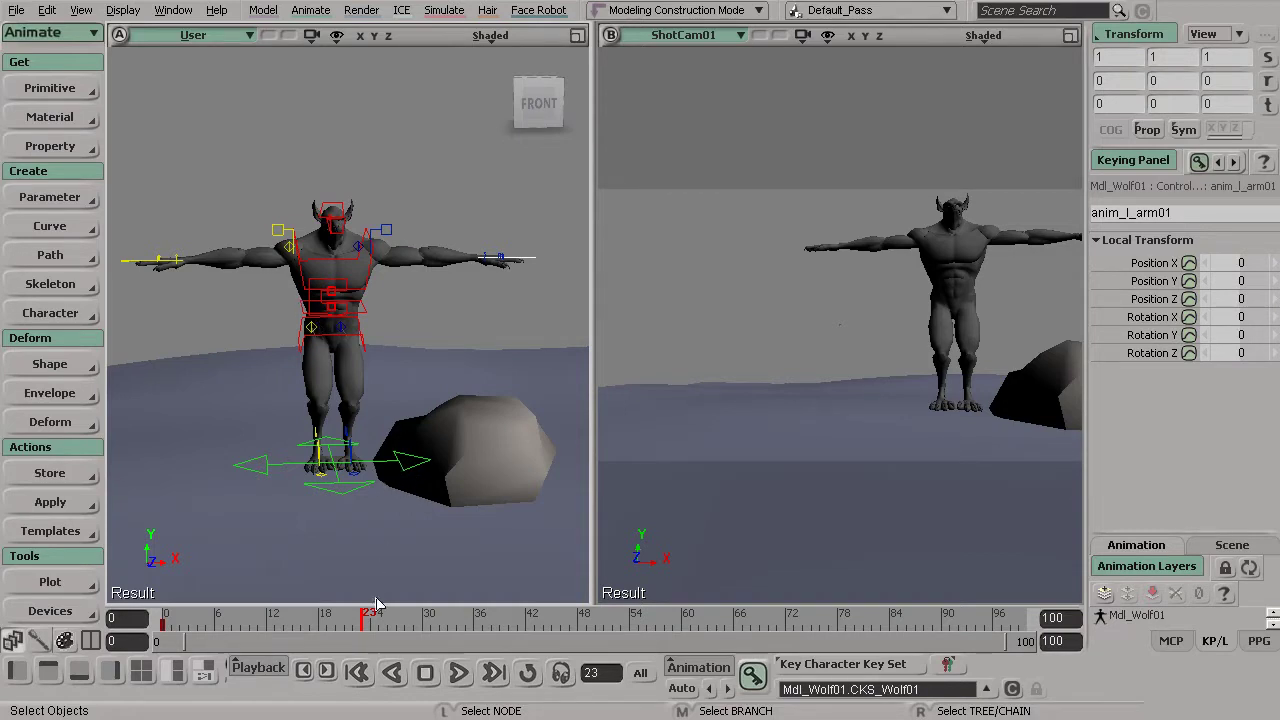
pyautogui.click(484, 620)
pyautogui.moveTo(481, 645); pyautogui.dragTo(452, 636)
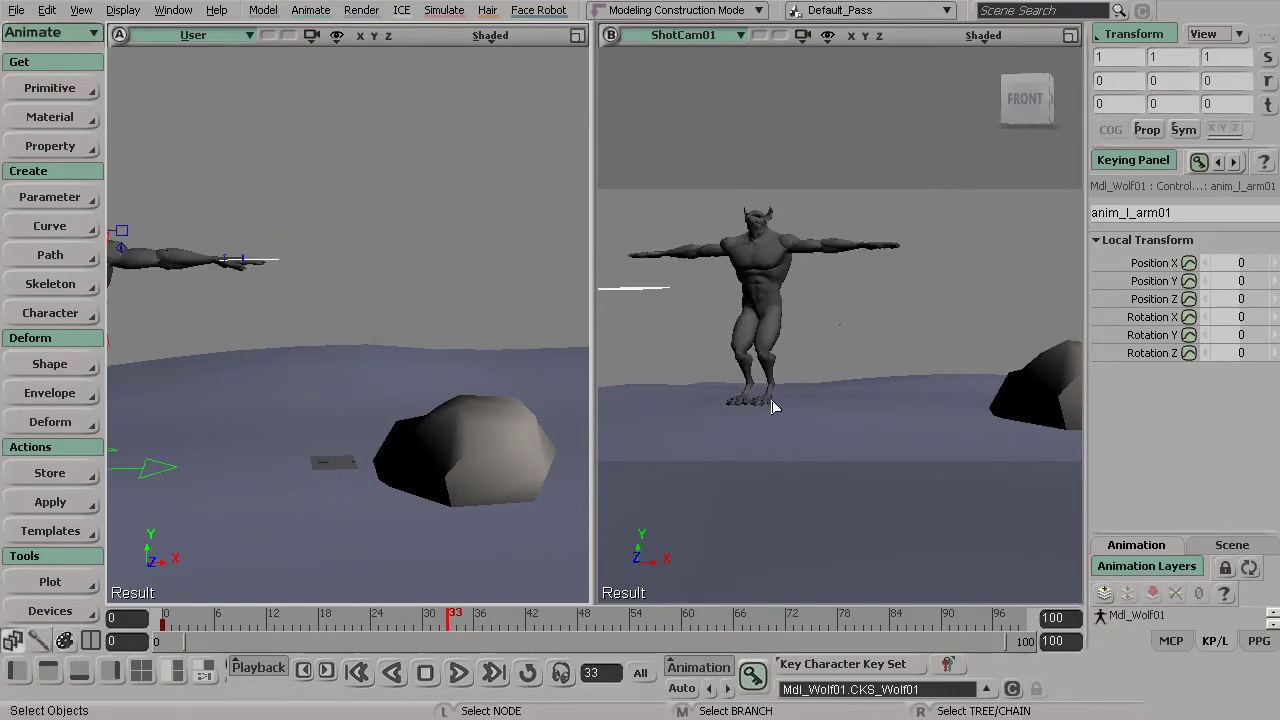
pyautogui.moveTo(452, 640); pyautogui.dragTo(508, 637)
# Select and frame the character's global control, anim_global01, and go to frame 1.
pyautogui.click(176, 468)
pyautogui.press('f')
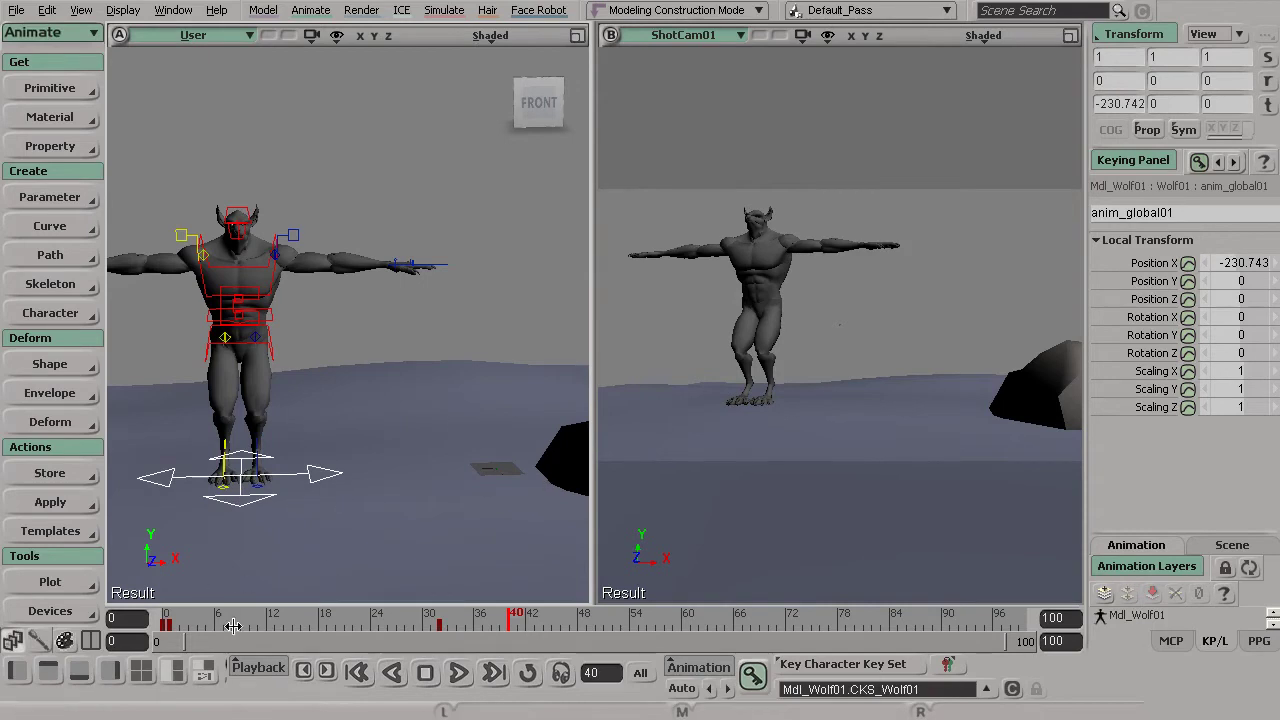
pyautogui.moveTo(200, 620); pyautogui.dragTo(172, 622)
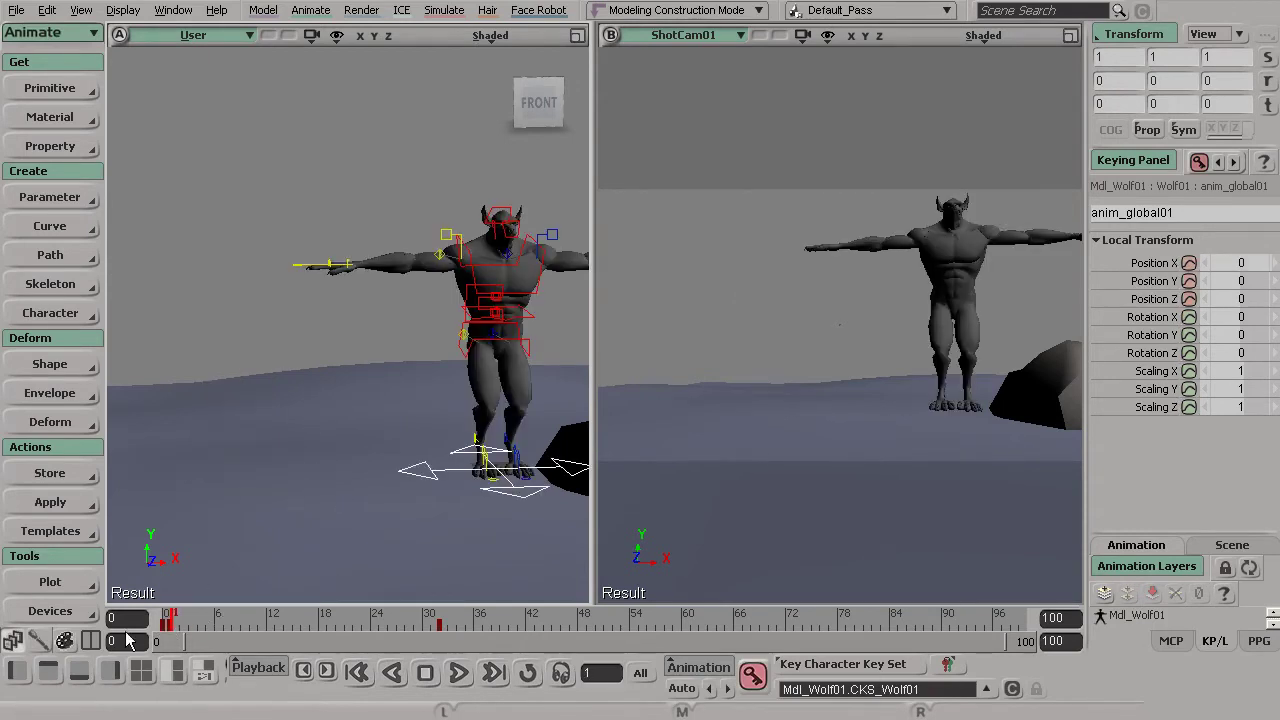
# Set the start frame of the timeline to 1.
pyautogui.click(122, 641)
pyautogui.write('1')
pyautogui.press('Return')
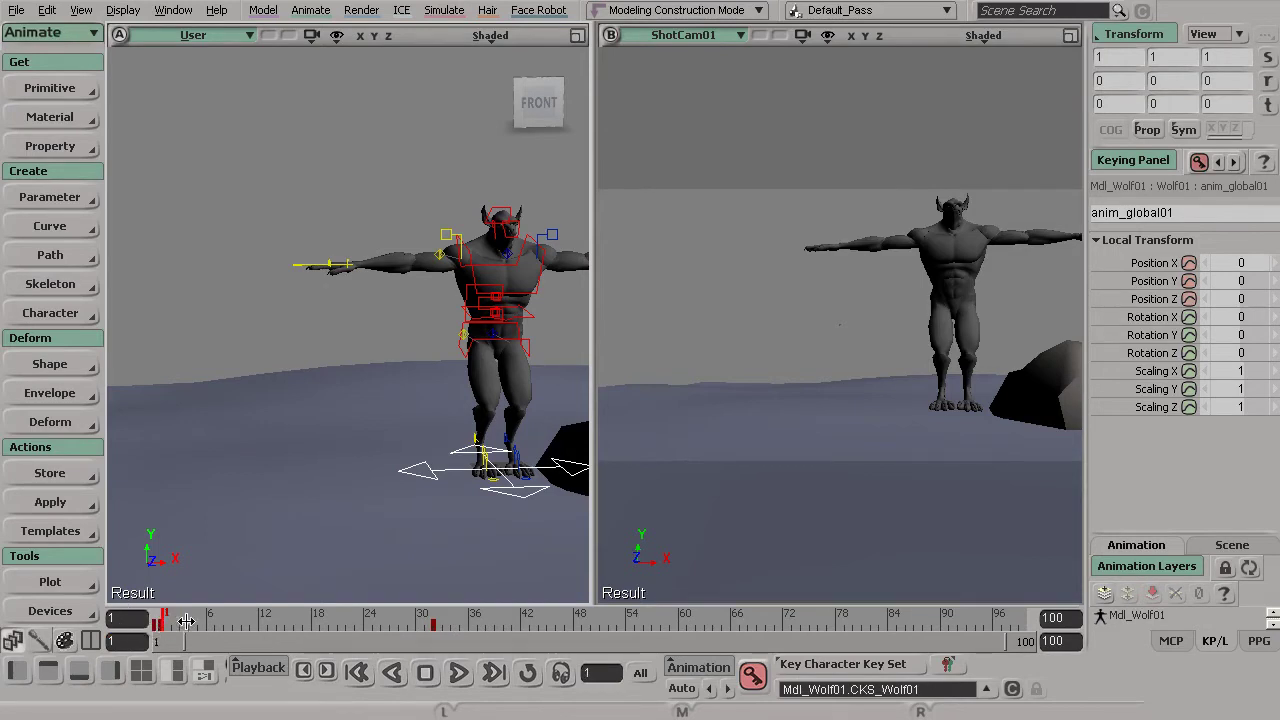
# Remove the animation from all position, rotation and scaling parameters of the global control.
pyautogui.moveTo(1140, 268); pyautogui.dragTo(1160, 414)
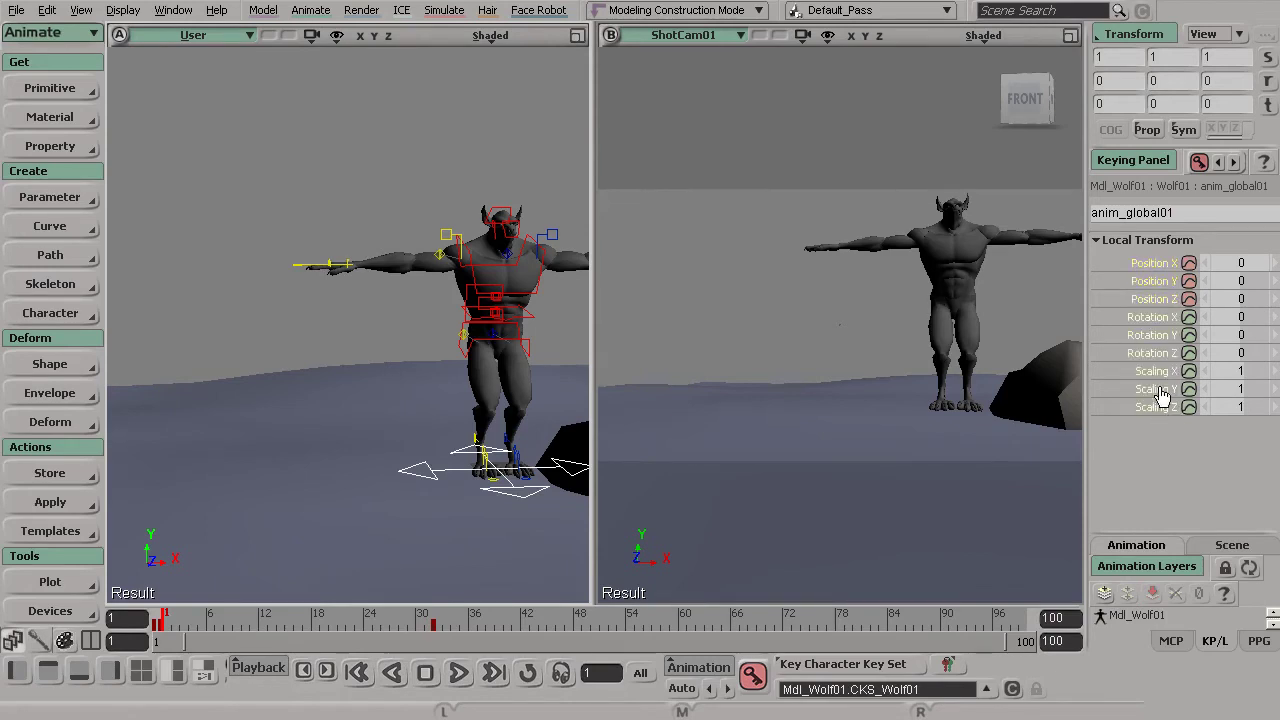
pyautogui.rightClick(1130, 333)
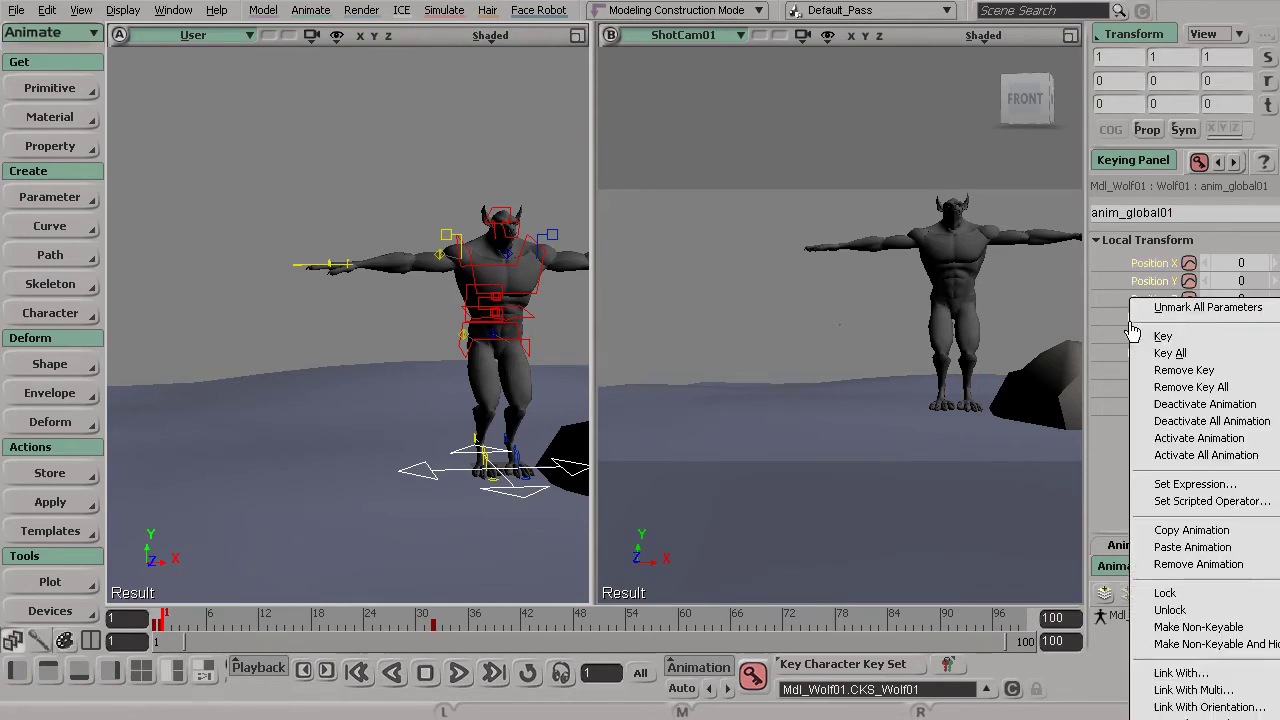
pyautogui.click(1215, 564)
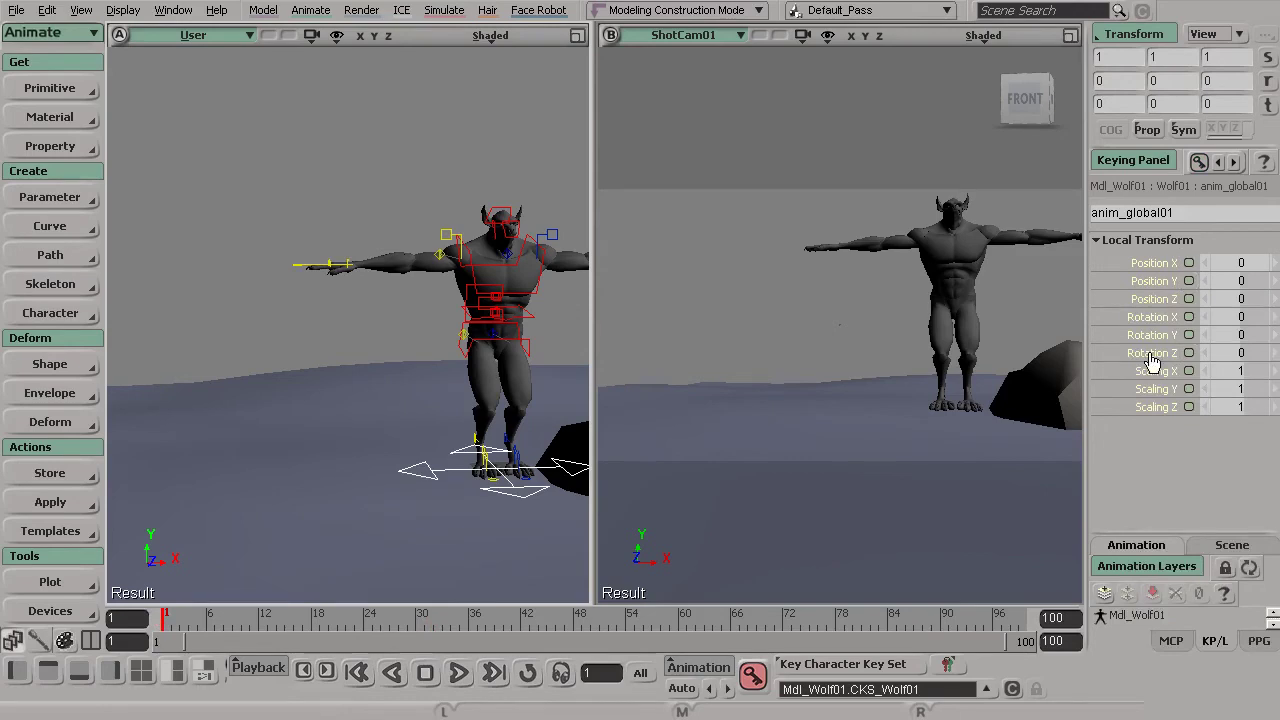
pyautogui.press('s')
pyautogui.moveTo(343, 189); pyautogui.dragTo(262, 172, button='middle')
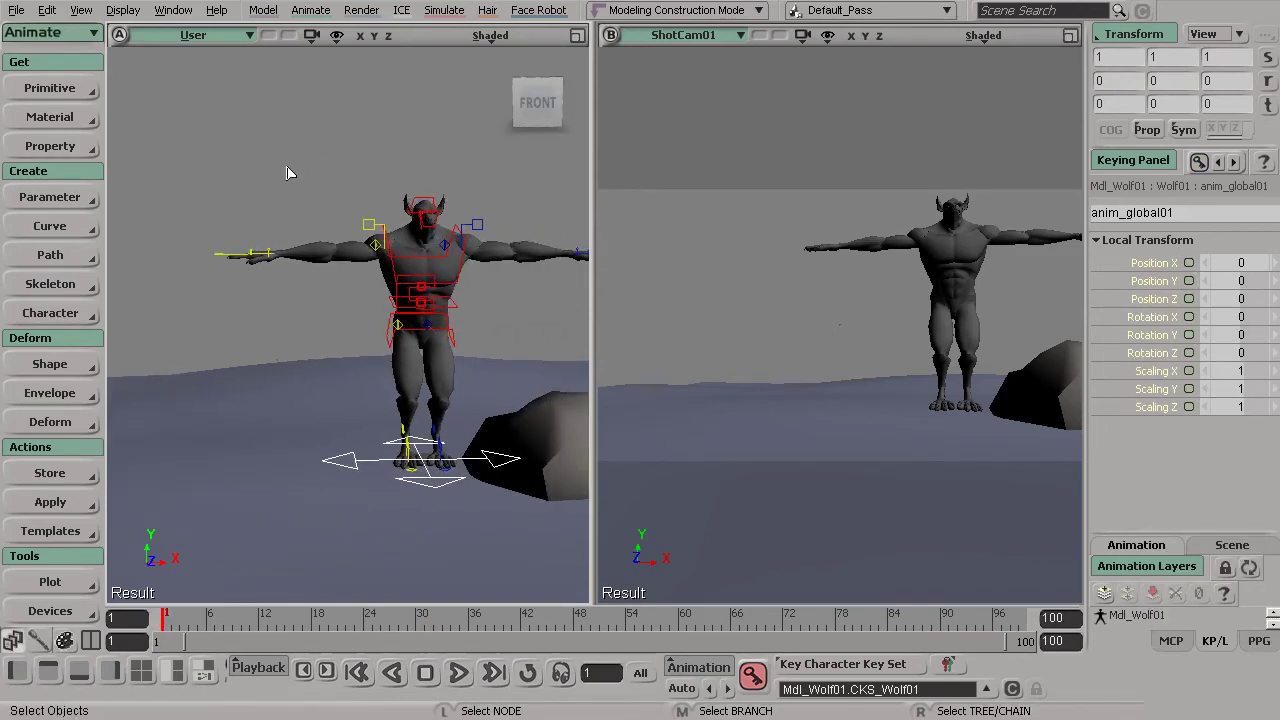
pyautogui.press('s')
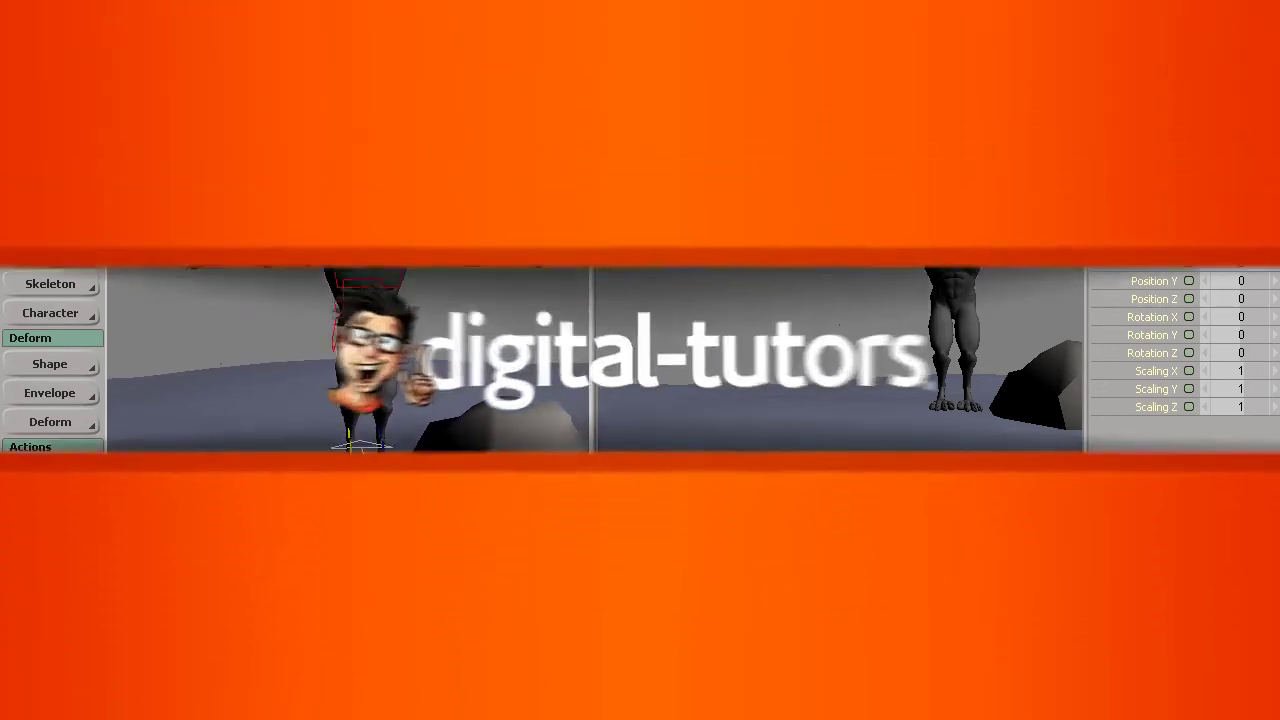